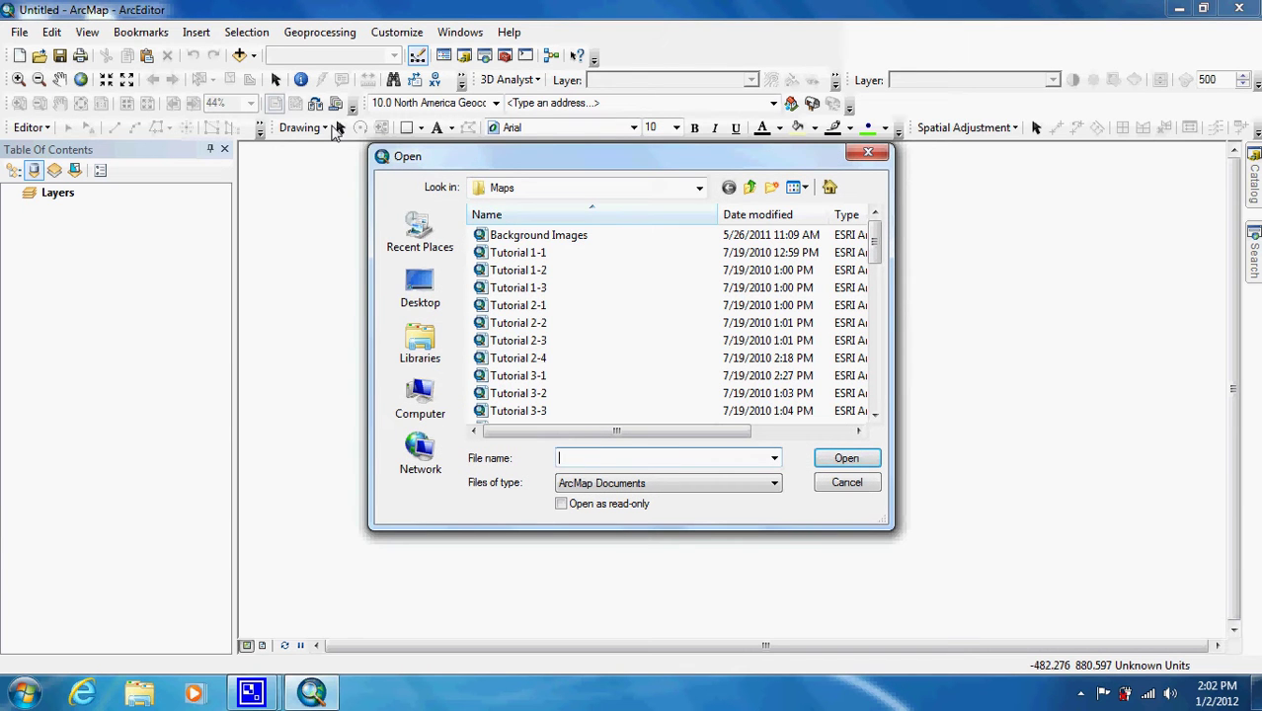
Open the Tutorial 5-1 map document from the Maps folder.
{"action": "scroll", "coordinate": [884, 388], "scroll_direction": "down", "scroll_amount": 5}
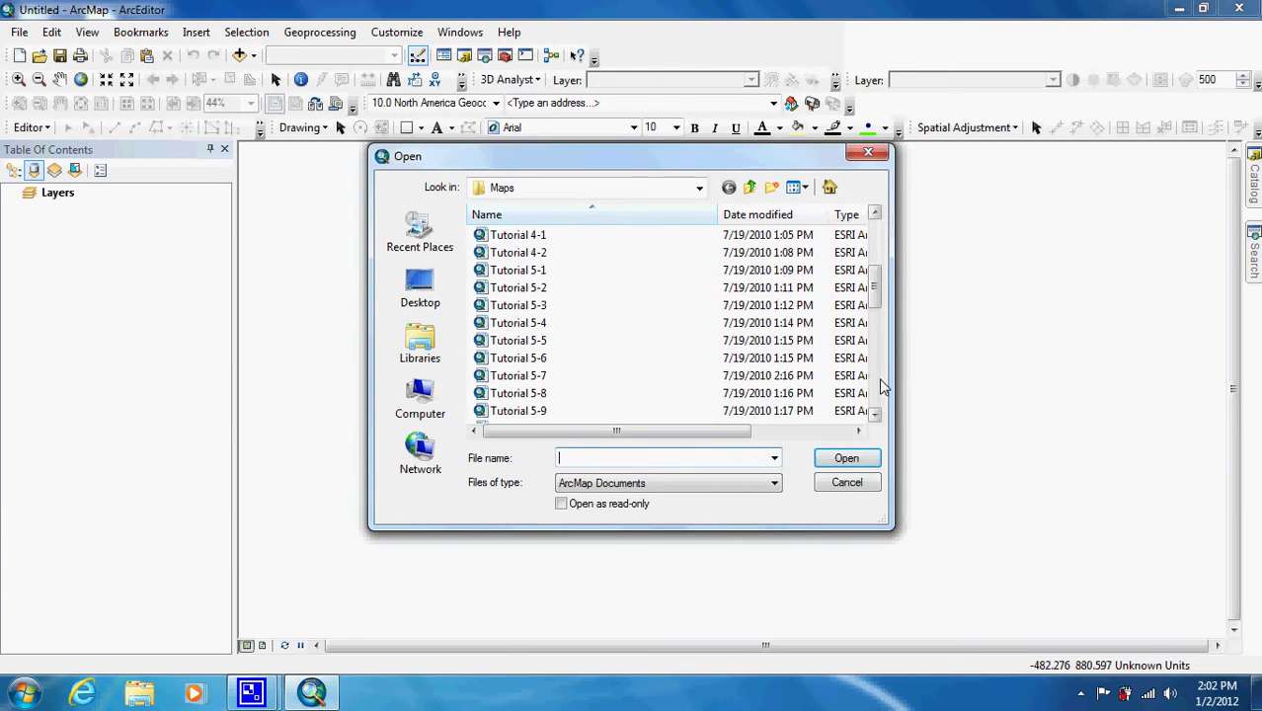
{"action": "double_click", "coordinate": [555, 277]}
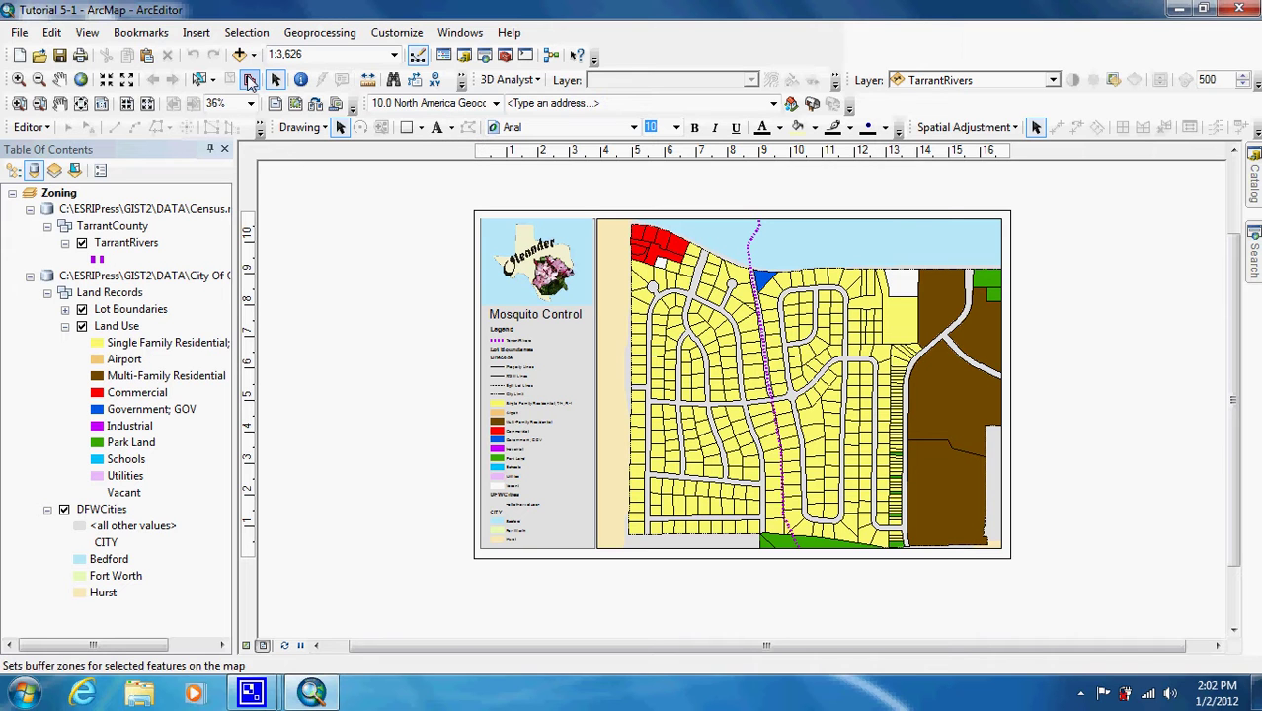
Locate the Buffer selection command in the Selection category of the customizable commands, and close the customization dialog.
{"action": "left_click", "coordinate": [395, 34]}
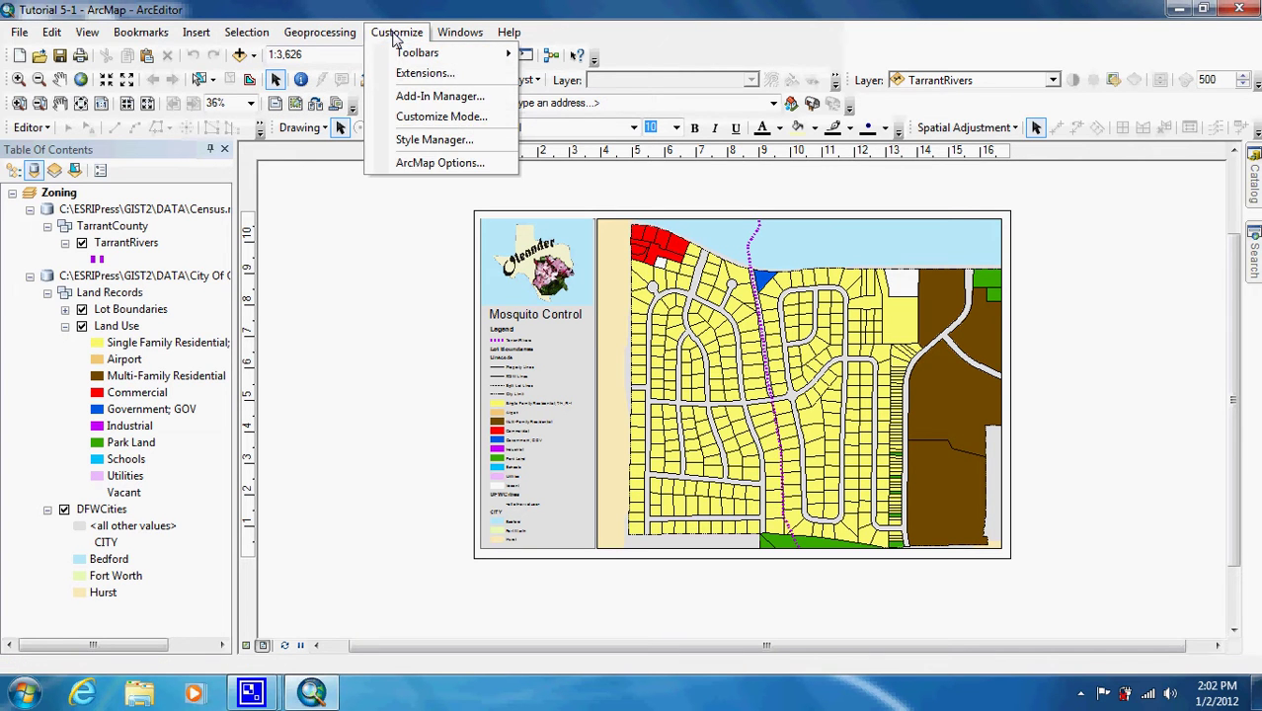
{"action": "left_click", "coordinate": [425, 116]}
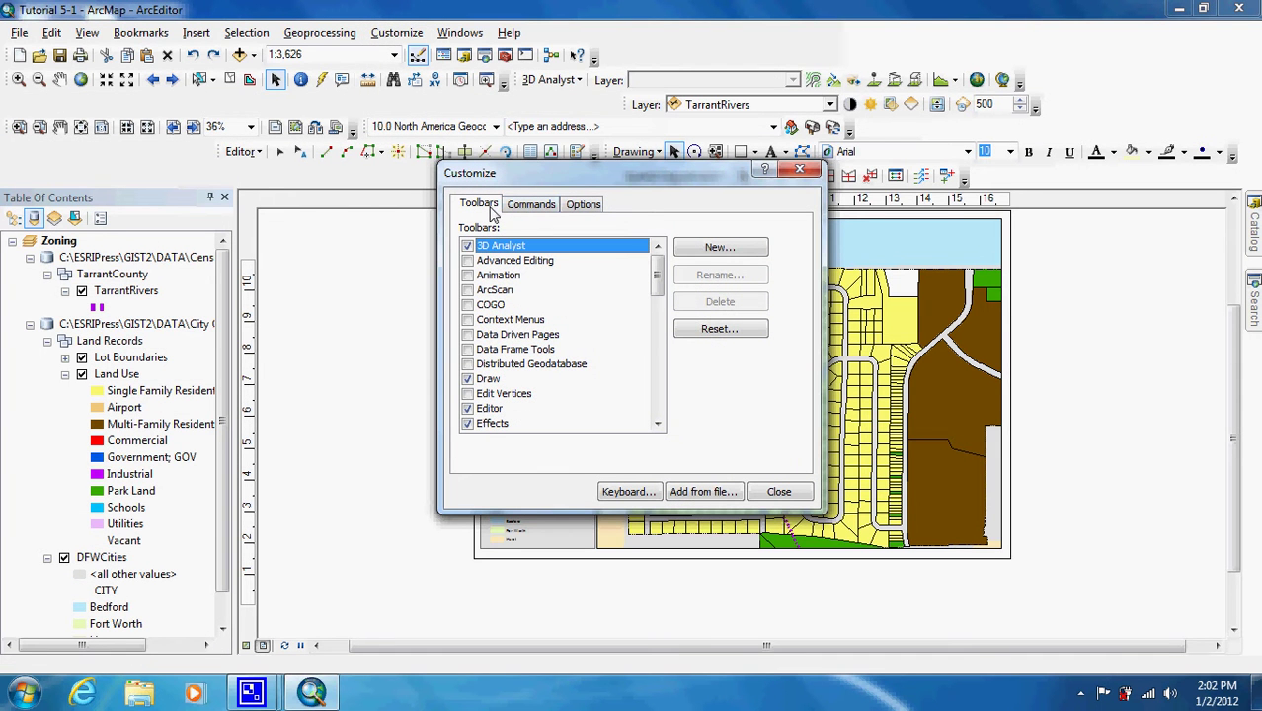
{"action": "left_click", "coordinate": [526, 213]}
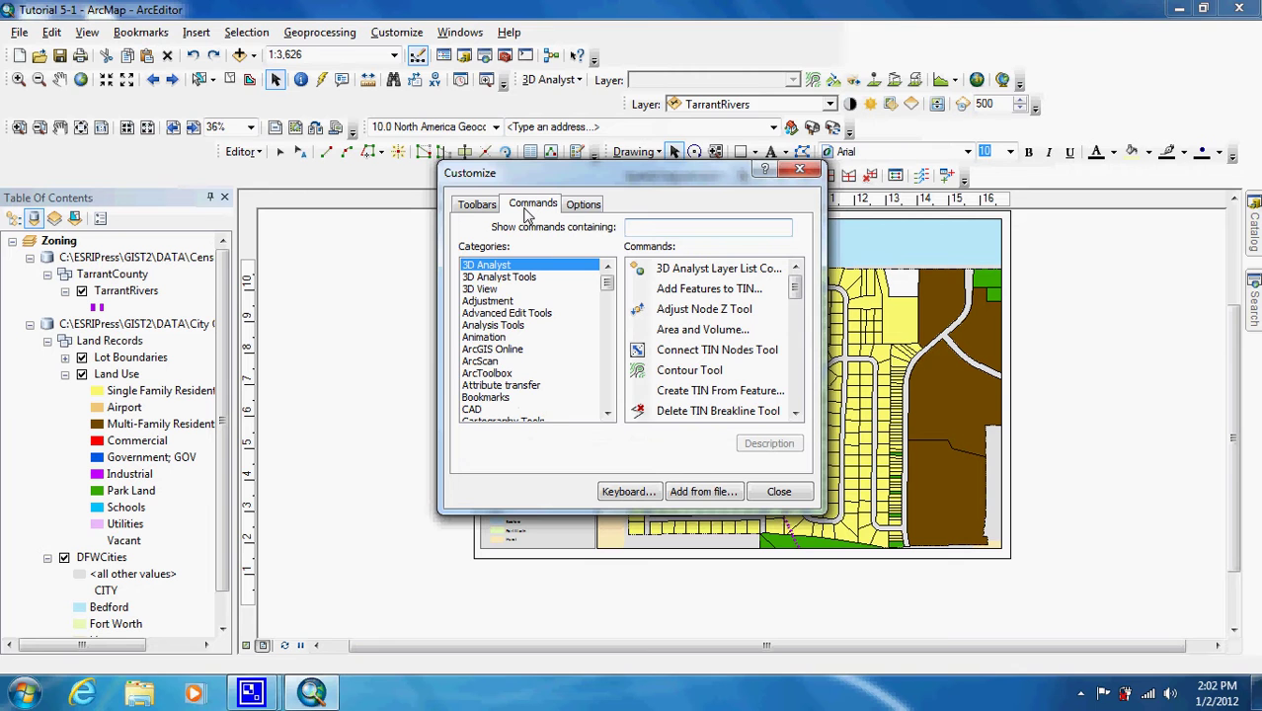
{"action": "scroll", "coordinate": [610, 386], "scroll_direction": "down", "scroll_amount": 9}
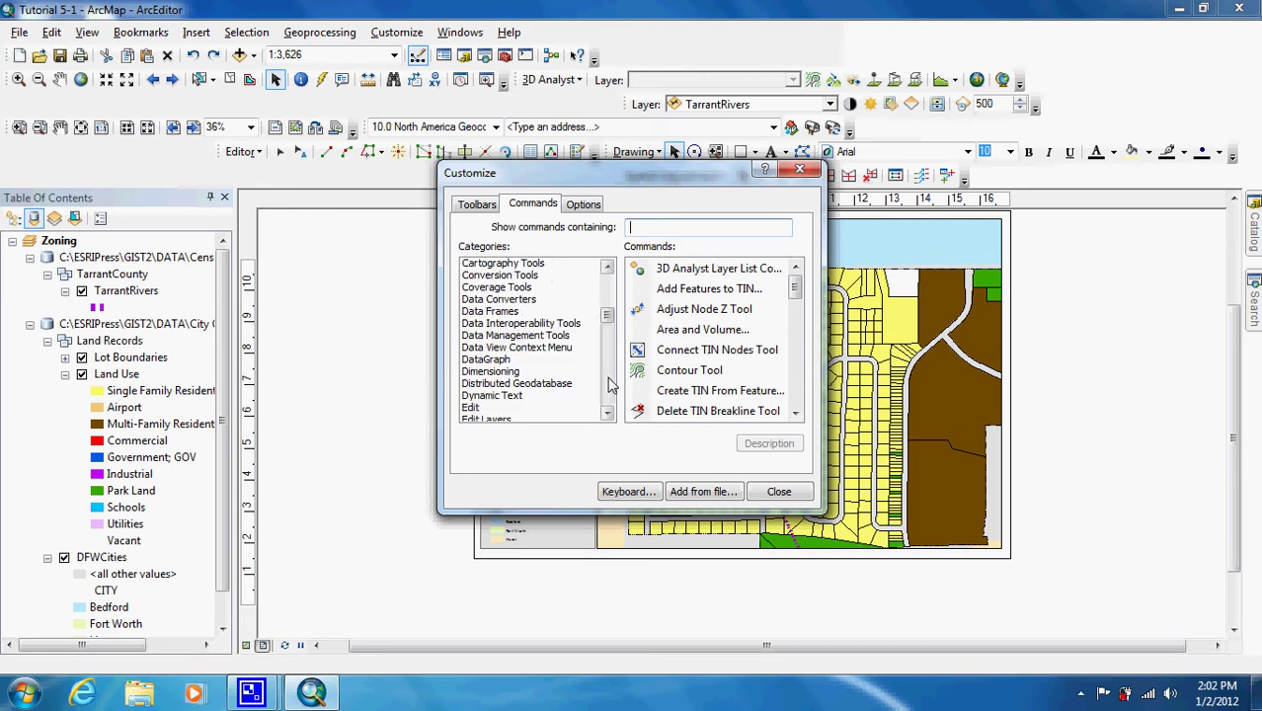
{"action": "scroll", "coordinate": [610, 385], "scroll_direction": "down", "scroll_amount": 10}
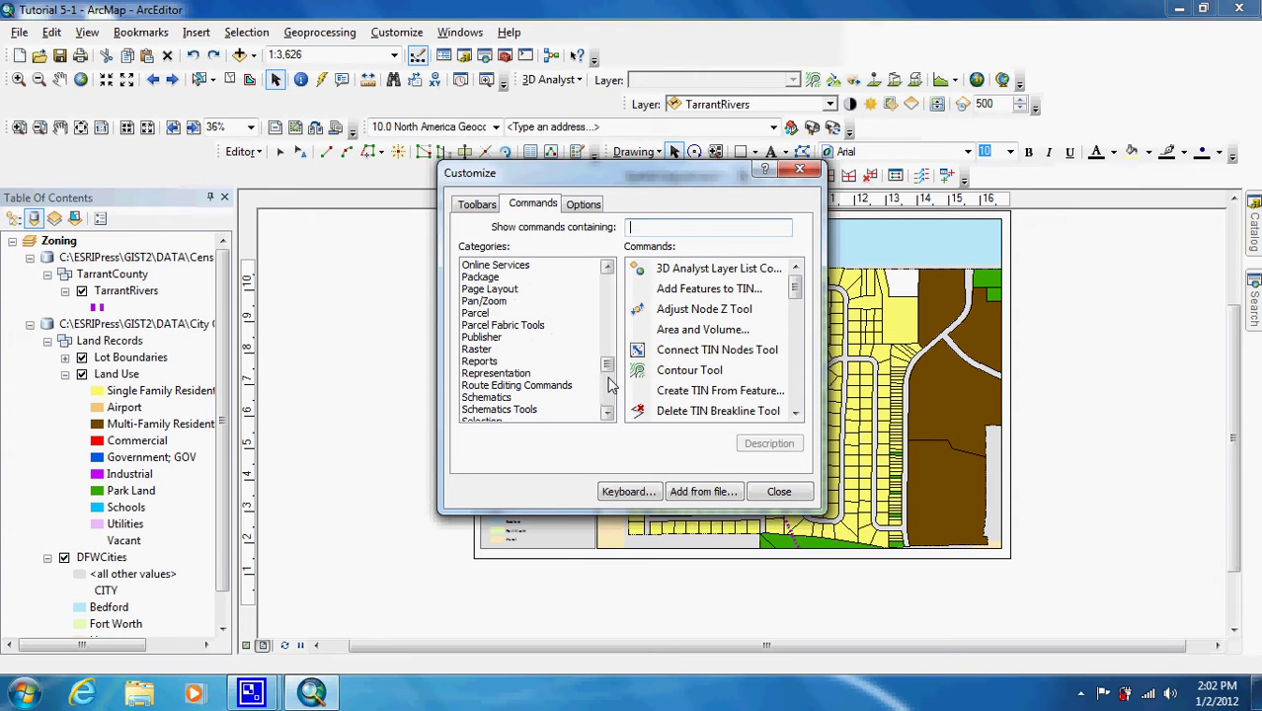
{"action": "left_click", "coordinate": [610, 400]}
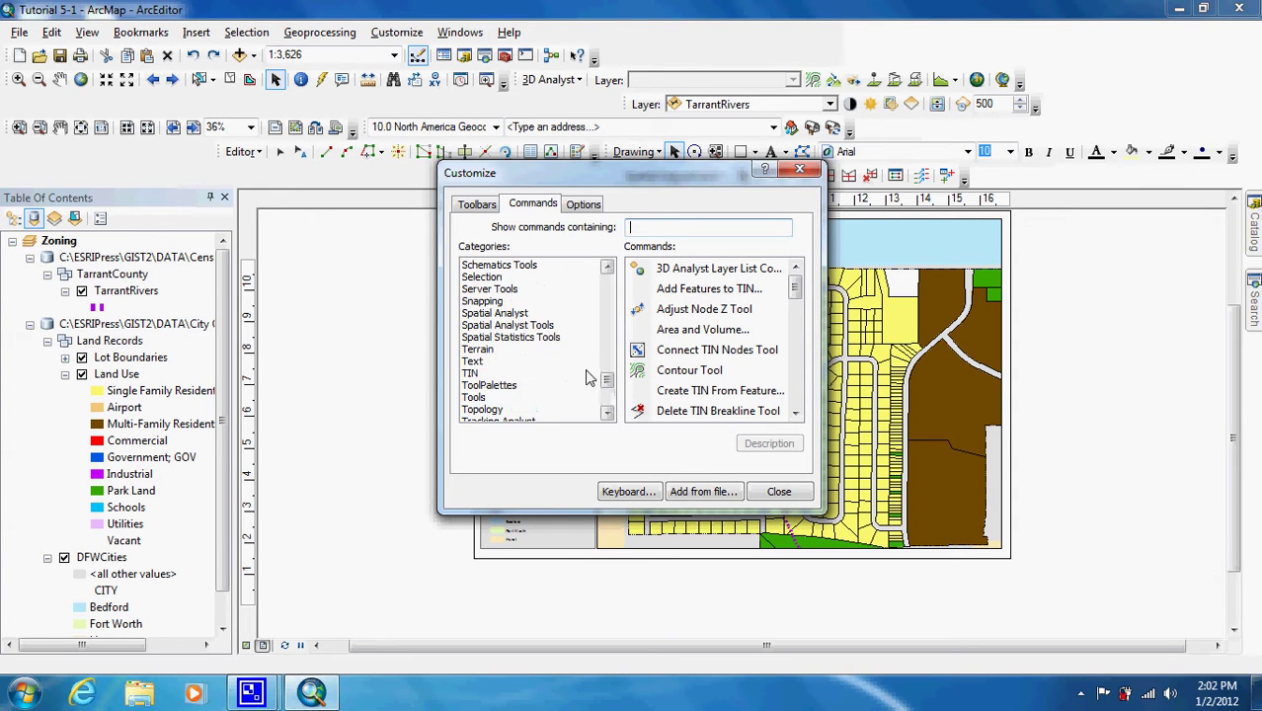
{"action": "left_click", "coordinate": [498, 279]}
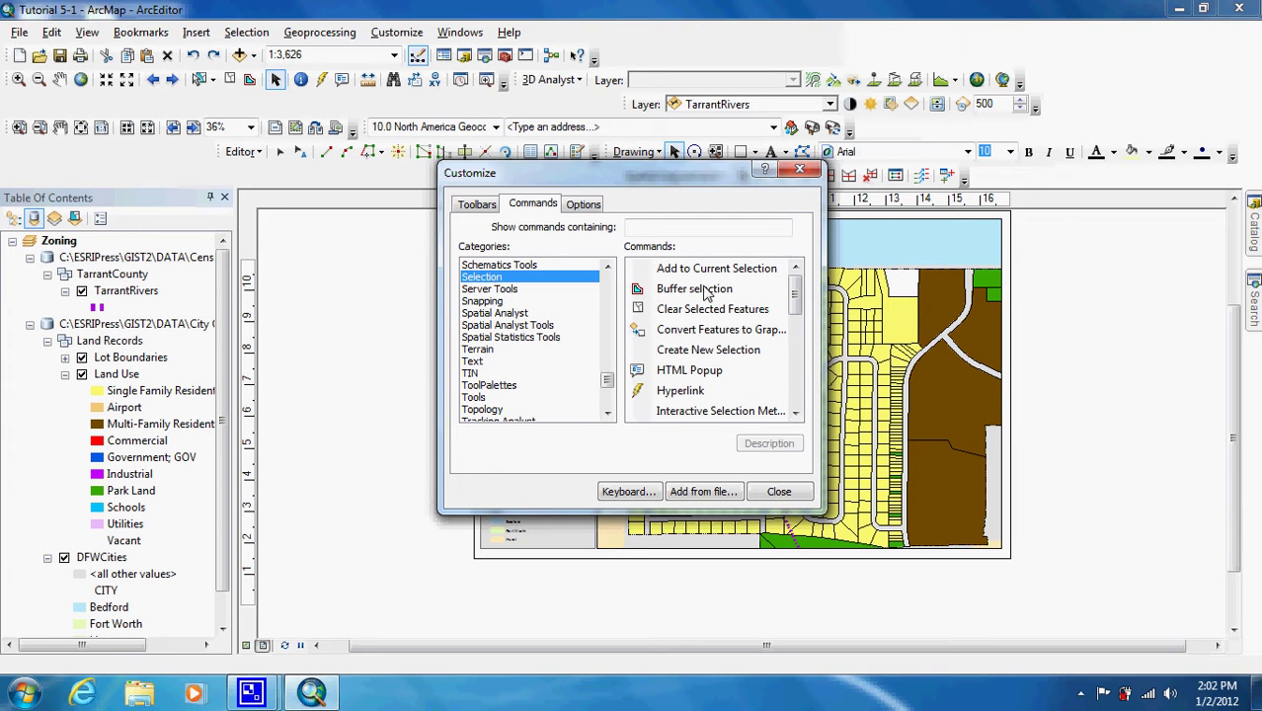
{"action": "left_click_drag", "start_coordinate": [706, 293], "coordinate": [748, 465]}
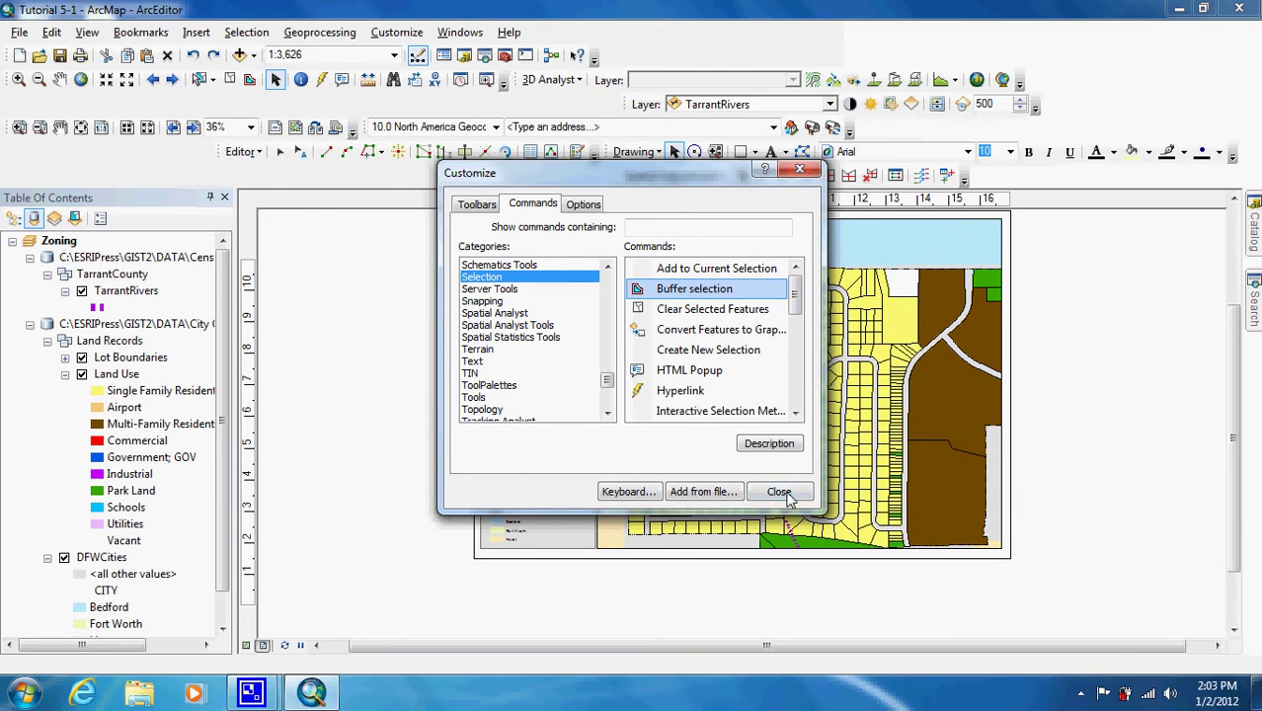
{"action": "left_click", "coordinate": [789, 499]}
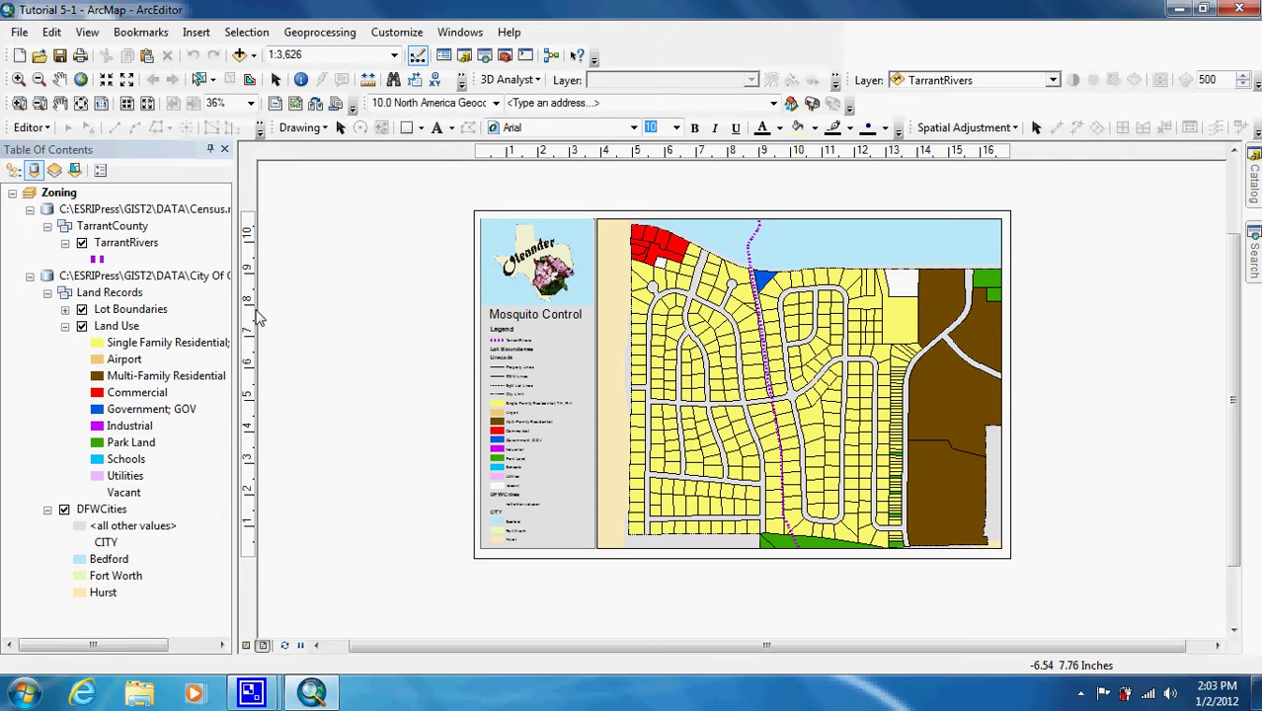
Set a selection buffer of 50 feet for the TarrantRivers layer.
{"action": "left_click", "coordinate": [248, 80]}
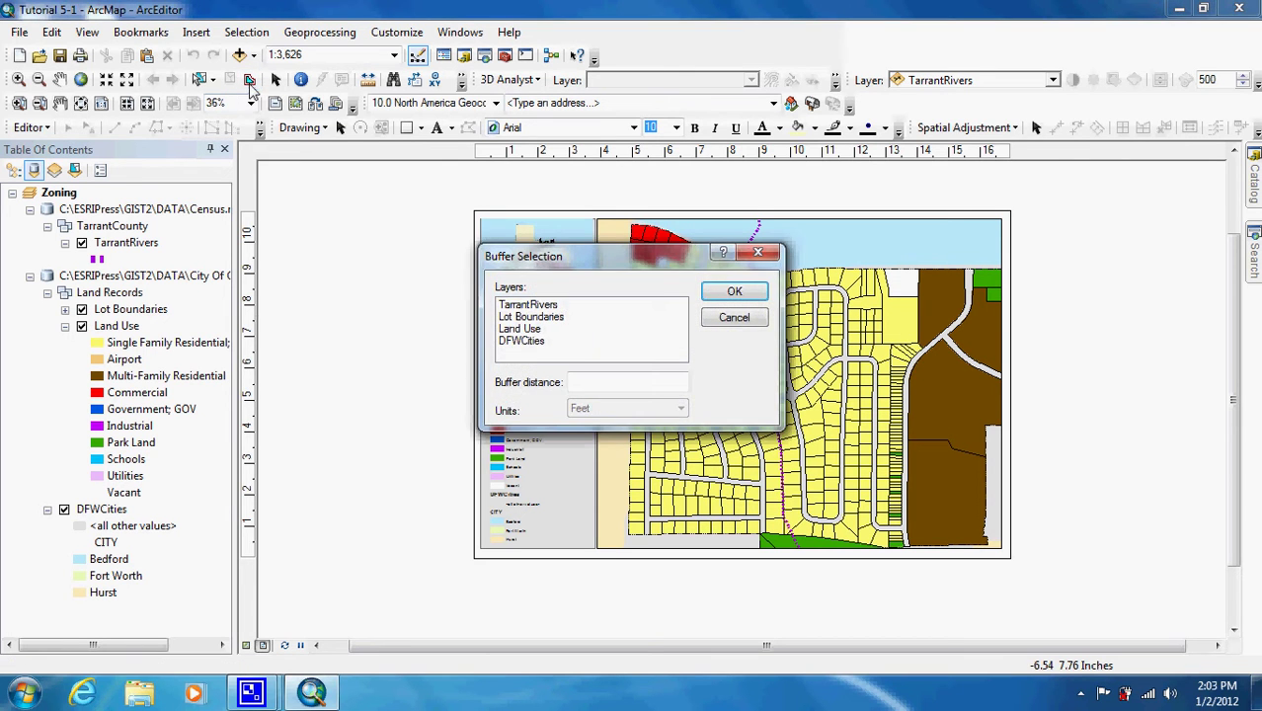
{"action": "left_click", "coordinate": [543, 306]}
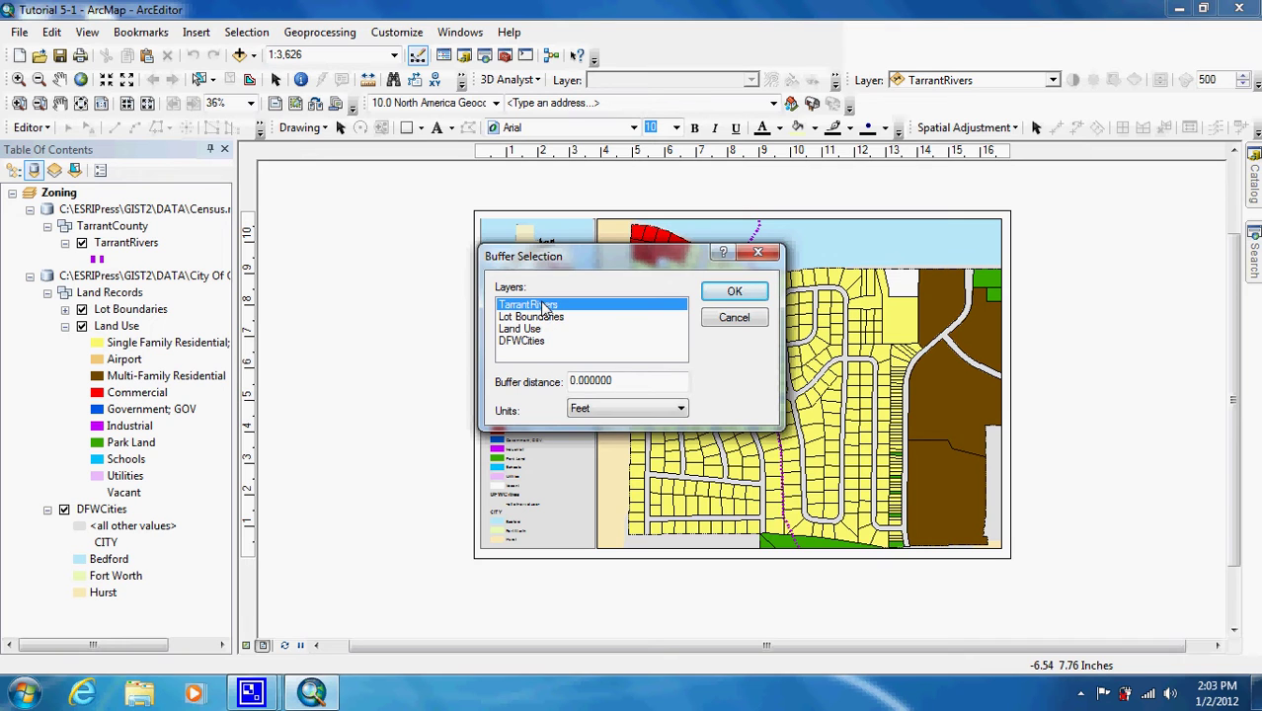
{"action": "double_click", "coordinate": [617, 380]}
{"action": "key", "text": "BackSpace"}
{"action": "type", "text": "50"}
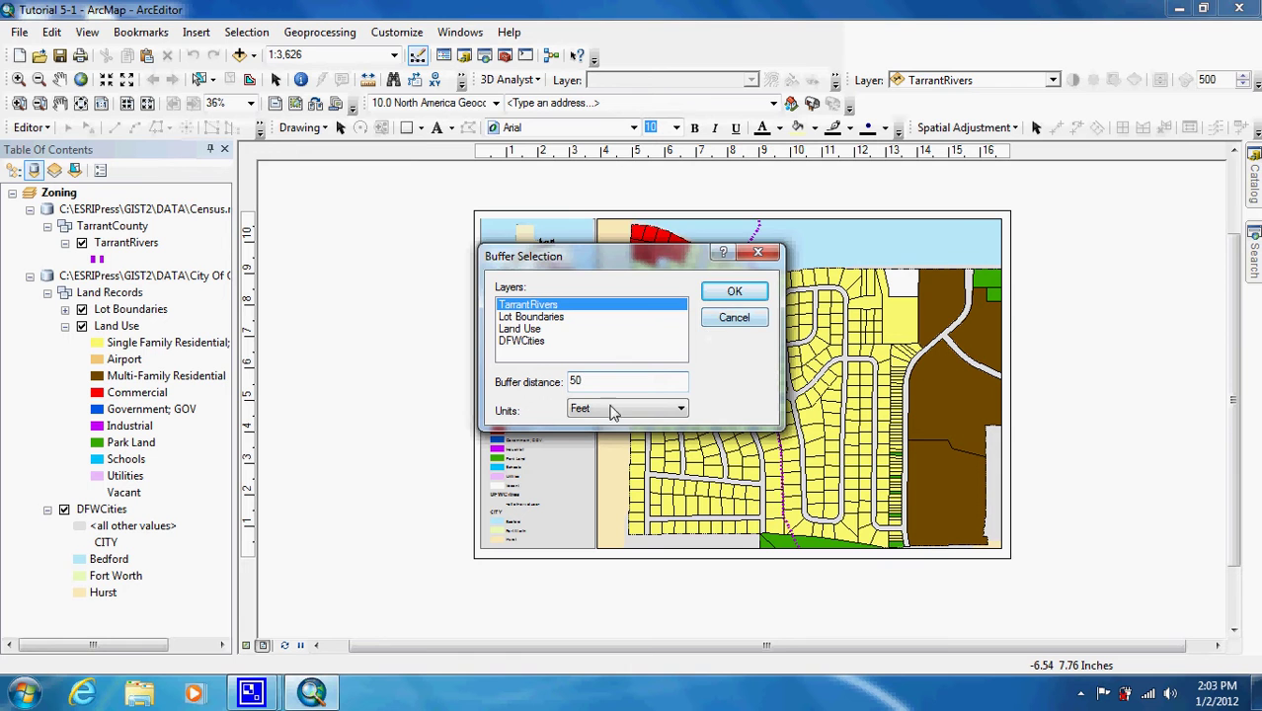
{"action": "left_click", "coordinate": [730, 291]}
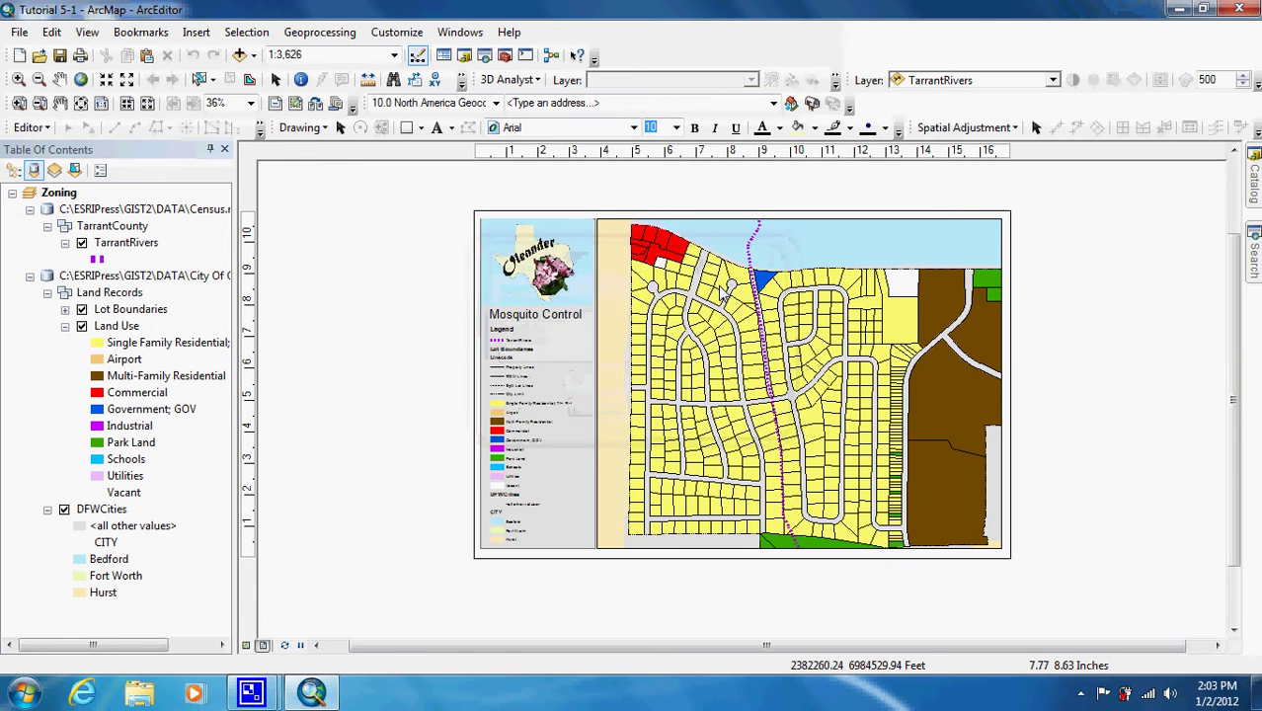
Switch the map to data view and select the TarrantRivers line that crosses the residential lots.
{"action": "left_click", "coordinate": [246, 647]}
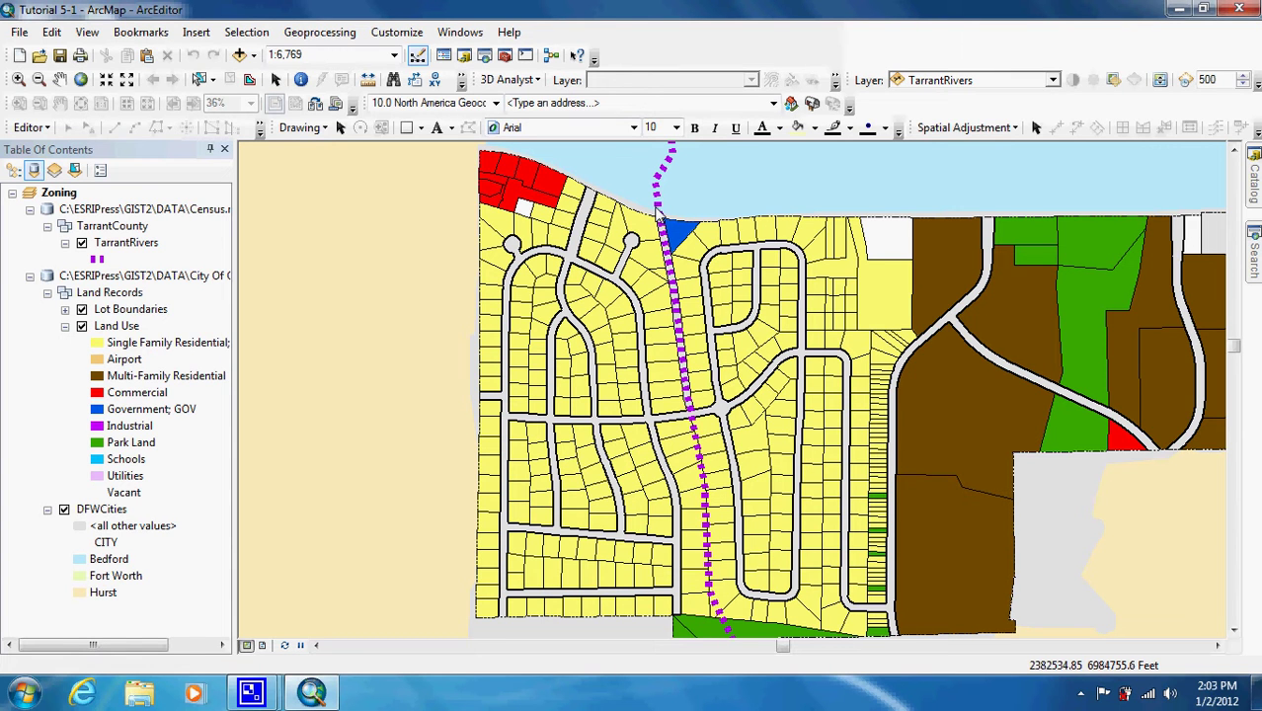
{"action": "left_click", "coordinate": [200, 80]}
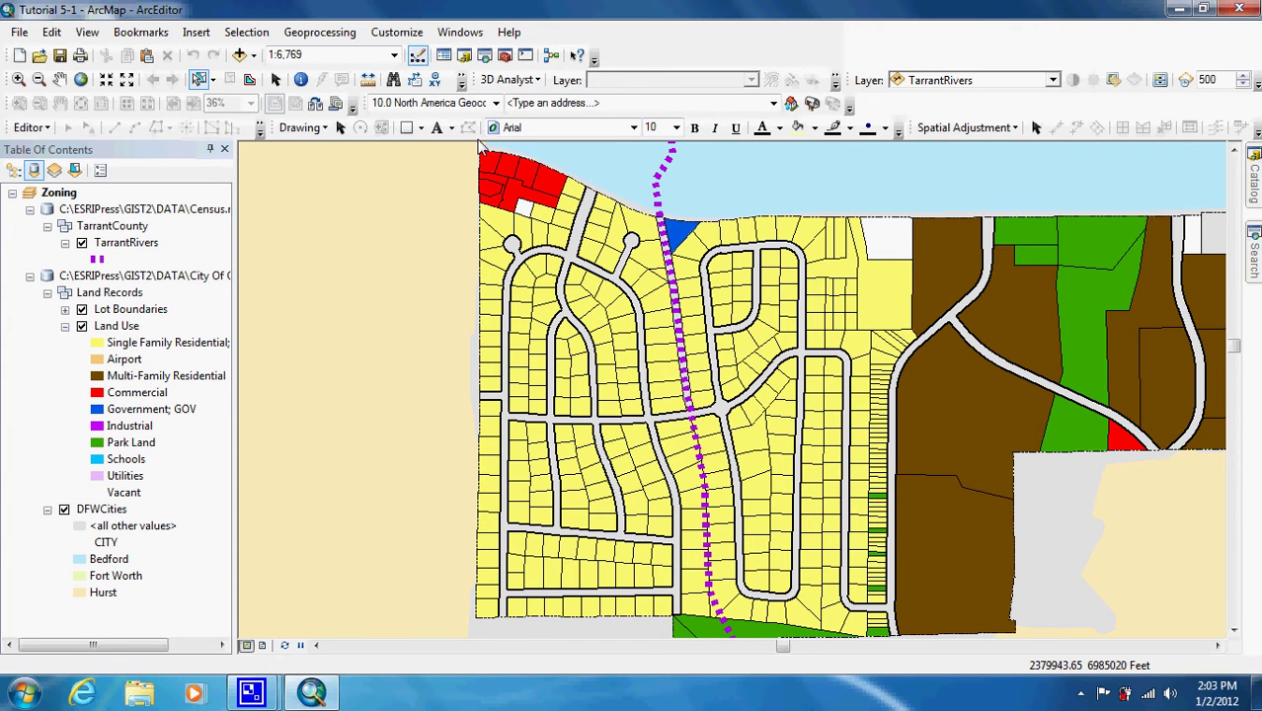
{"action": "left_click", "coordinate": [659, 192]}
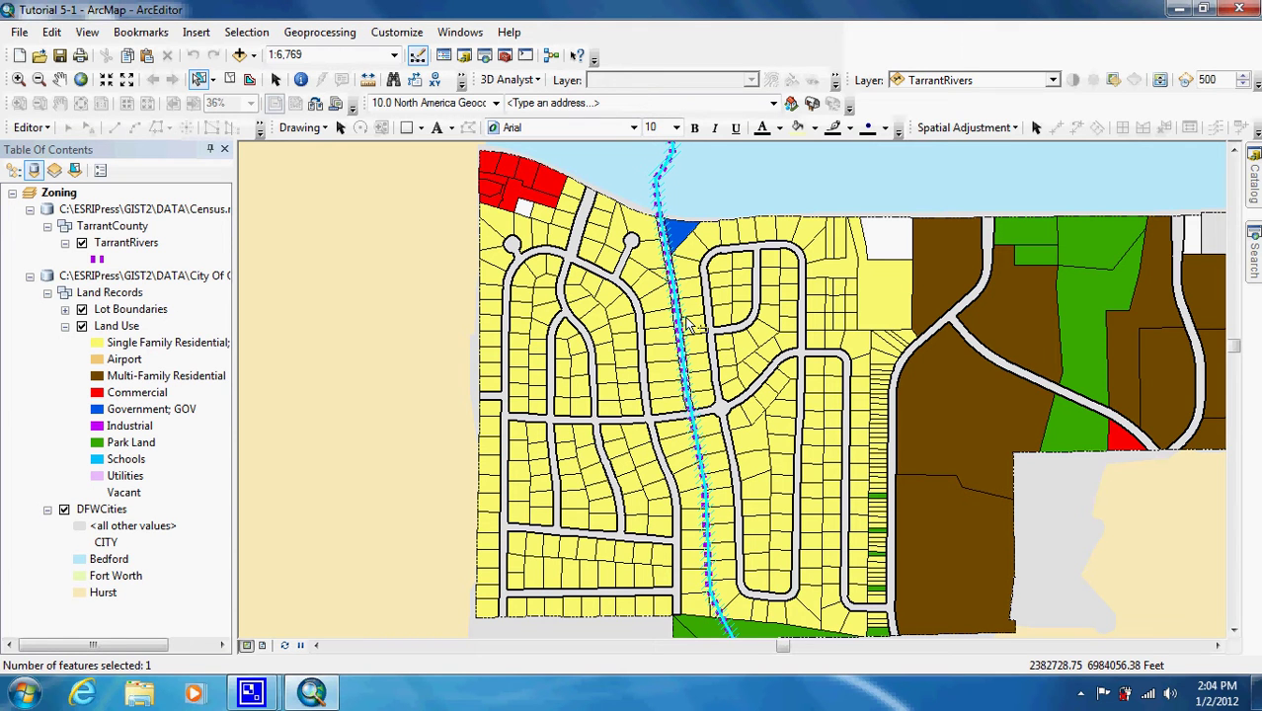
{"action": "left_click", "coordinate": [105, 79]}
{"action": "left_click", "coordinate": [106, 79]}
{"action": "left_click", "coordinate": [106, 79]}
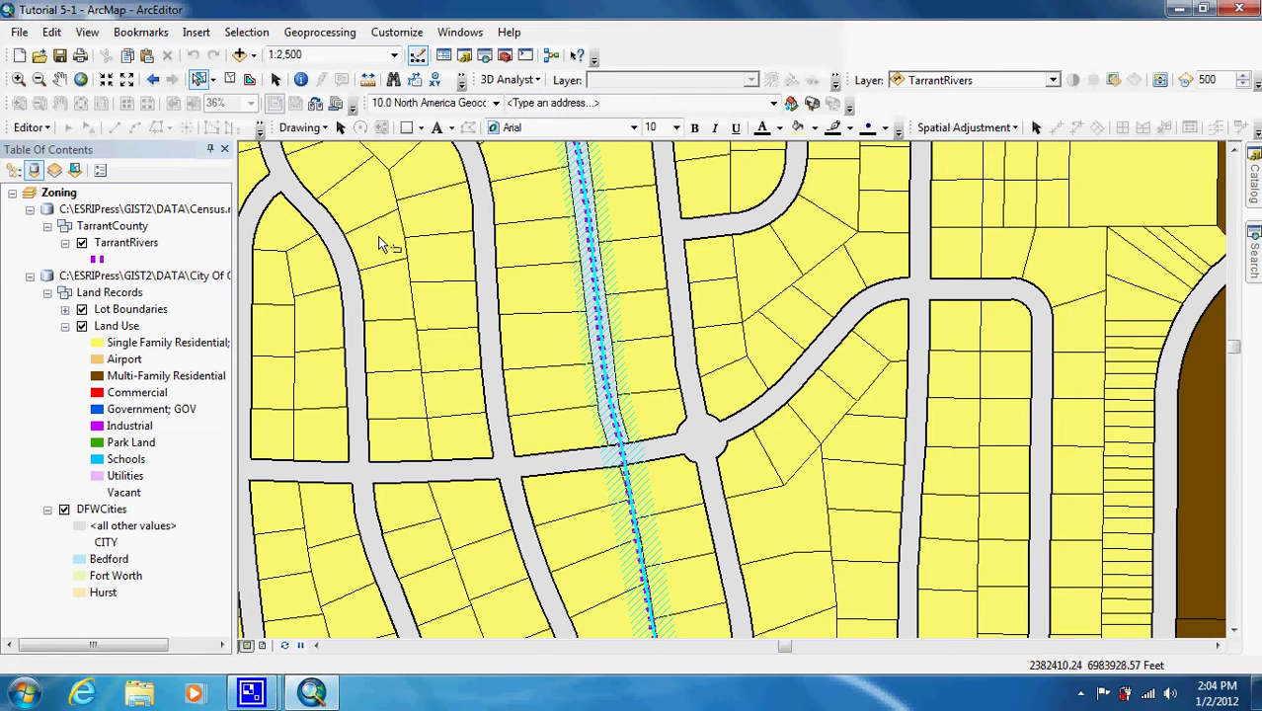
{"action": "left_click", "coordinate": [128, 81]}
{"action": "left_click", "coordinate": [134, 85]}
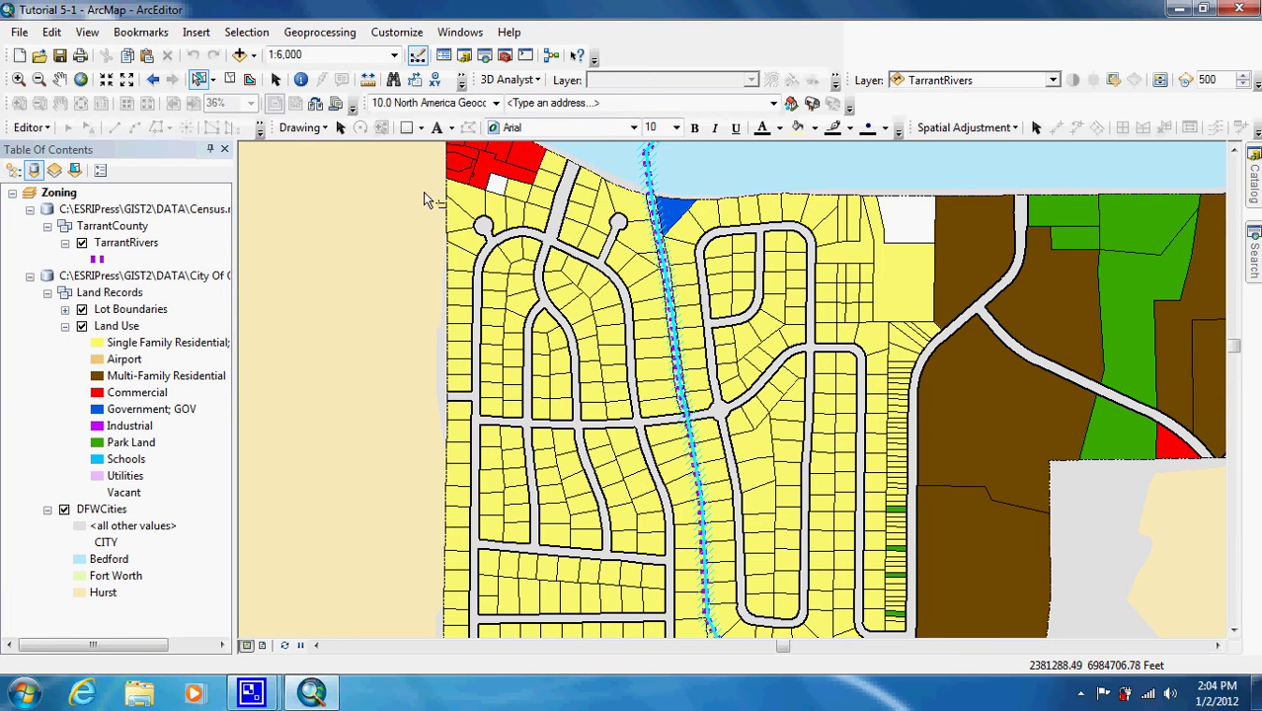
Remove the selection buffer from the TarrantRivers layer by setting its buffer distance to 0 feet.
{"action": "left_click", "coordinate": [249, 81]}
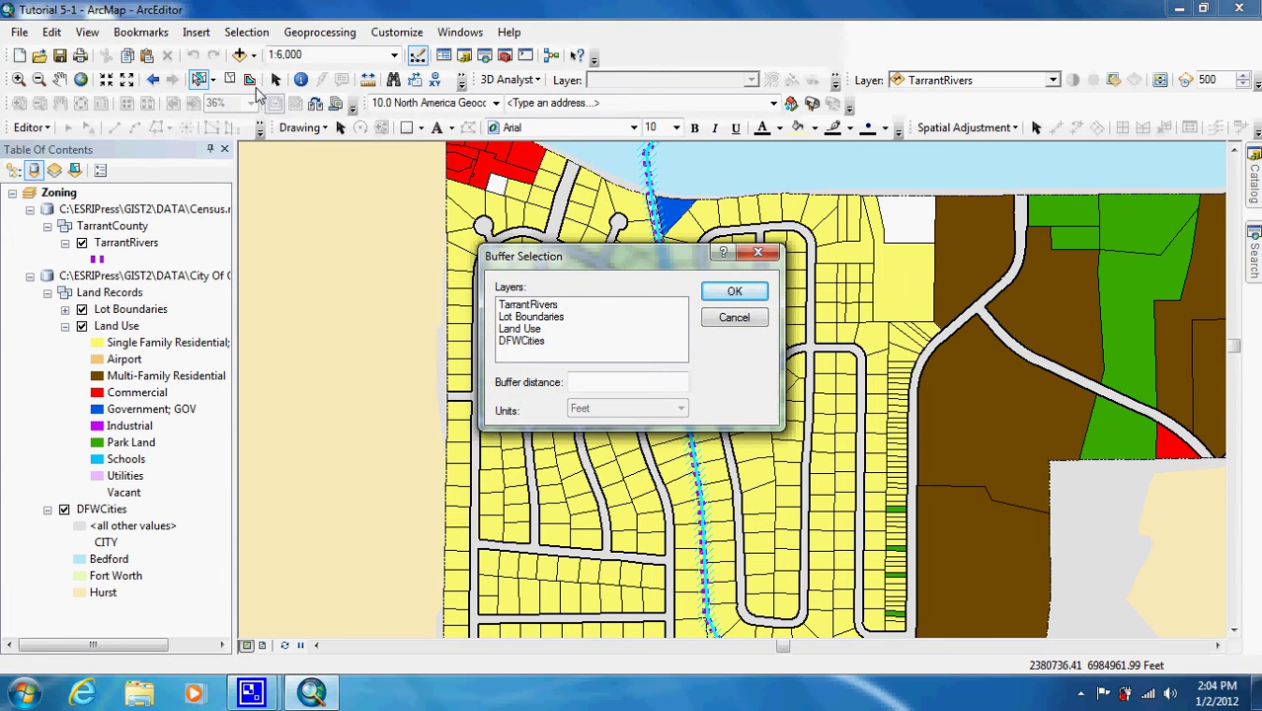
{"action": "left_click", "coordinate": [758, 320]}
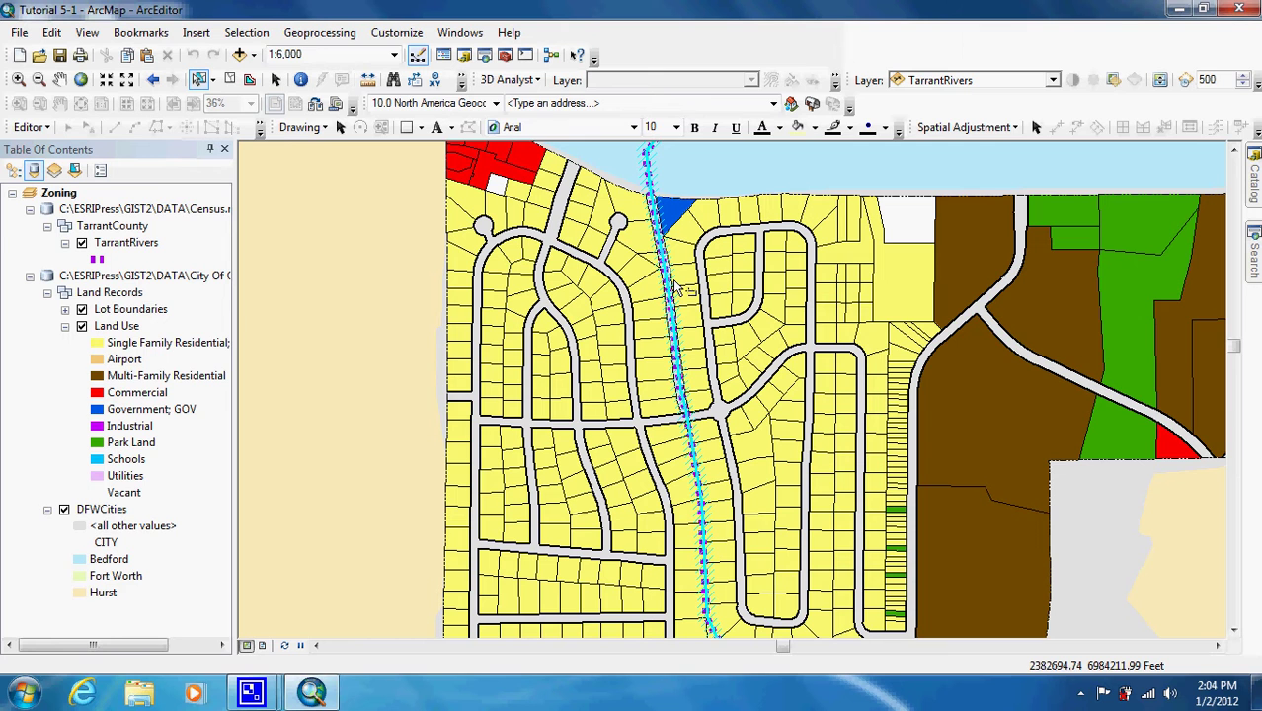
{"action": "left_click", "coordinate": [249, 80]}
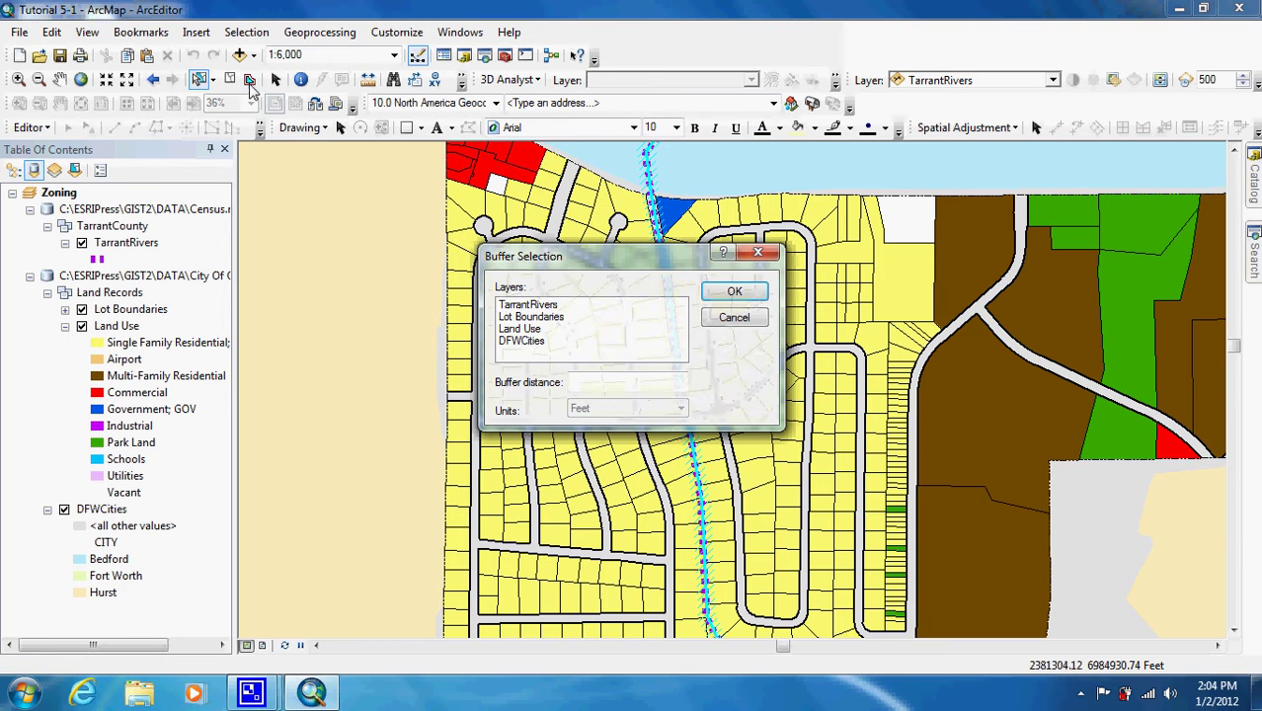
{"action": "left_click", "coordinate": [541, 309]}
{"action": "key", "text": "BackSpace"}
{"action": "key", "text": "BackSpace"}
{"action": "key", "text": "BackSpace"}
{"action": "key", "text": "BackSpace"}
{"action": "key", "text": "BackSpace"}
{"action": "key", "text": "BackSpace"}
{"action": "key", "text": "BackSpace"}
{"action": "key", "text": "BackSpace"}
{"action": "key", "text": "BackSpace"}
{"action": "type", "text": "0"}
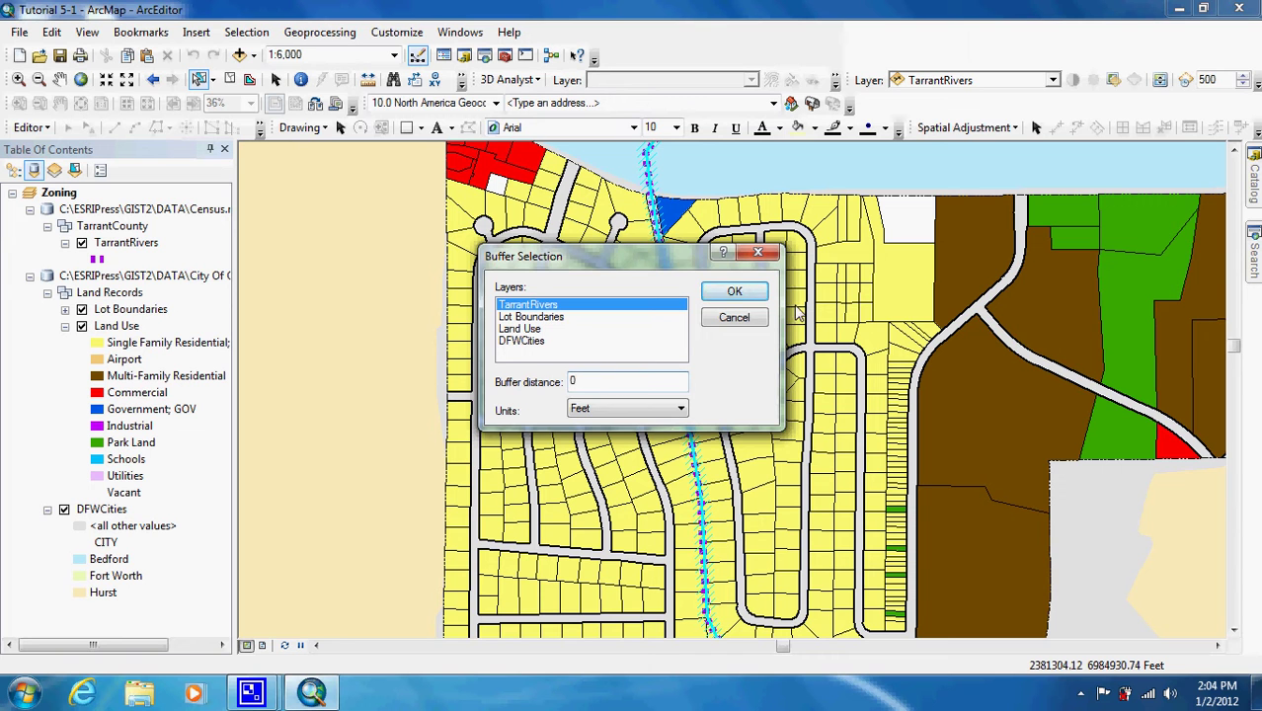
{"action": "left_click", "coordinate": [767, 298]}
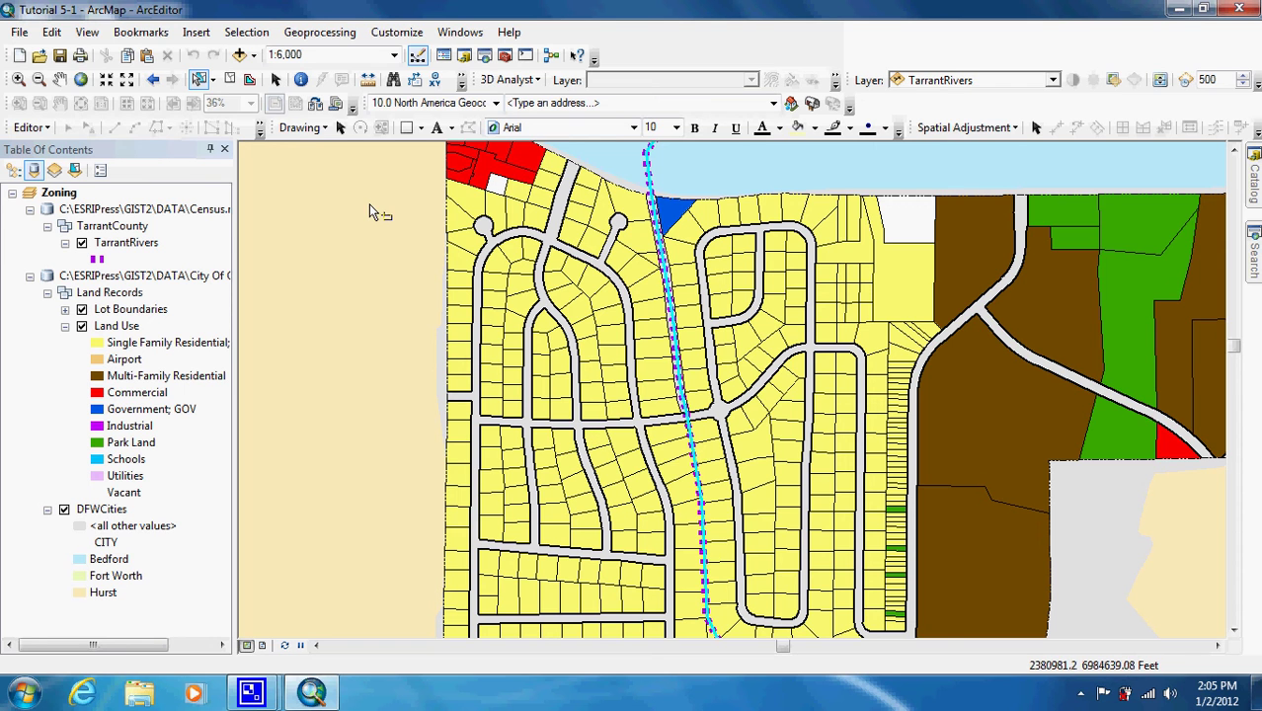
Select by location the Land Use features that intersect the selected TarrantRivers feature, applying a search distance of 50 feet.
{"action": "left_click", "coordinate": [249, 33]}
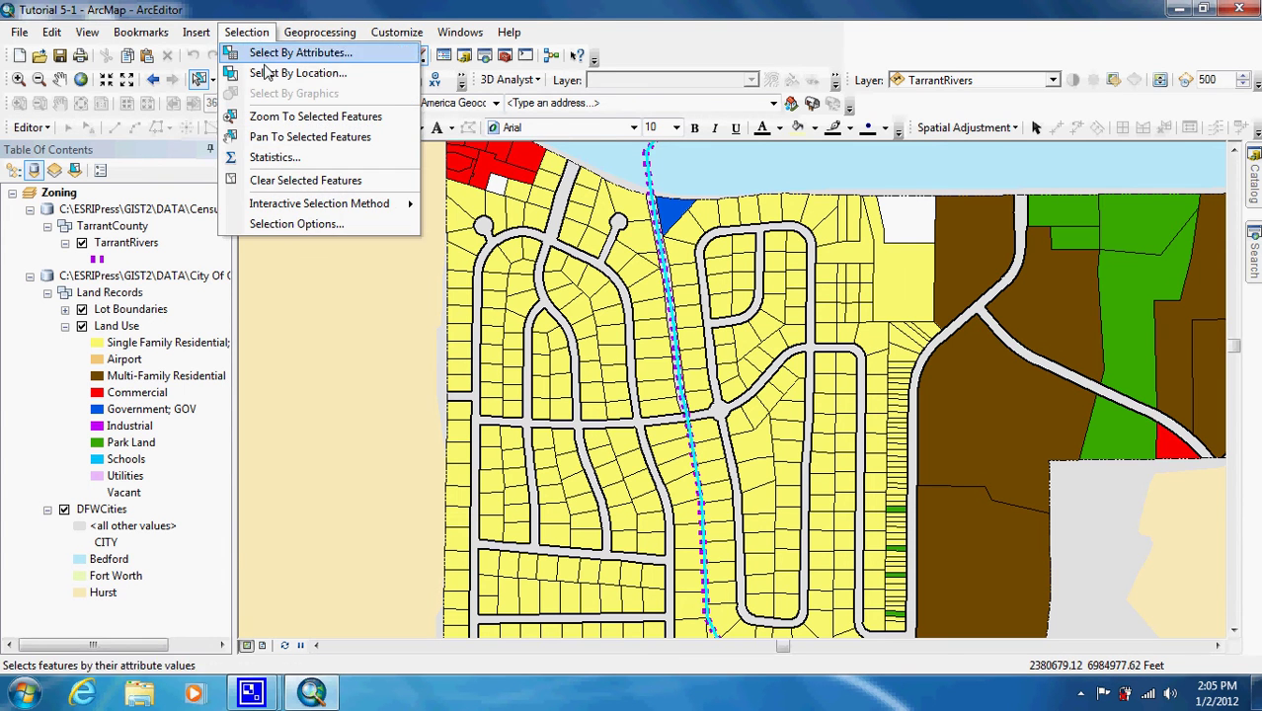
{"action": "left_click", "coordinate": [266, 74]}
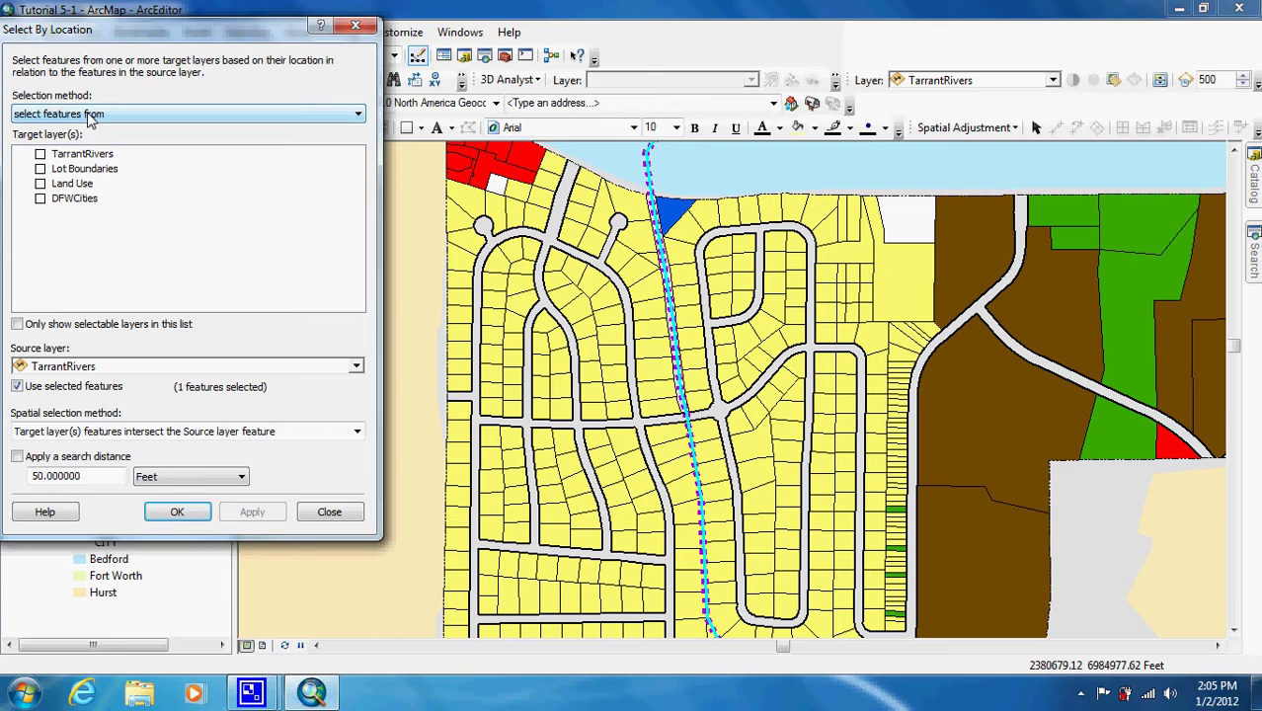
{"action": "left_click", "coordinate": [40, 184]}
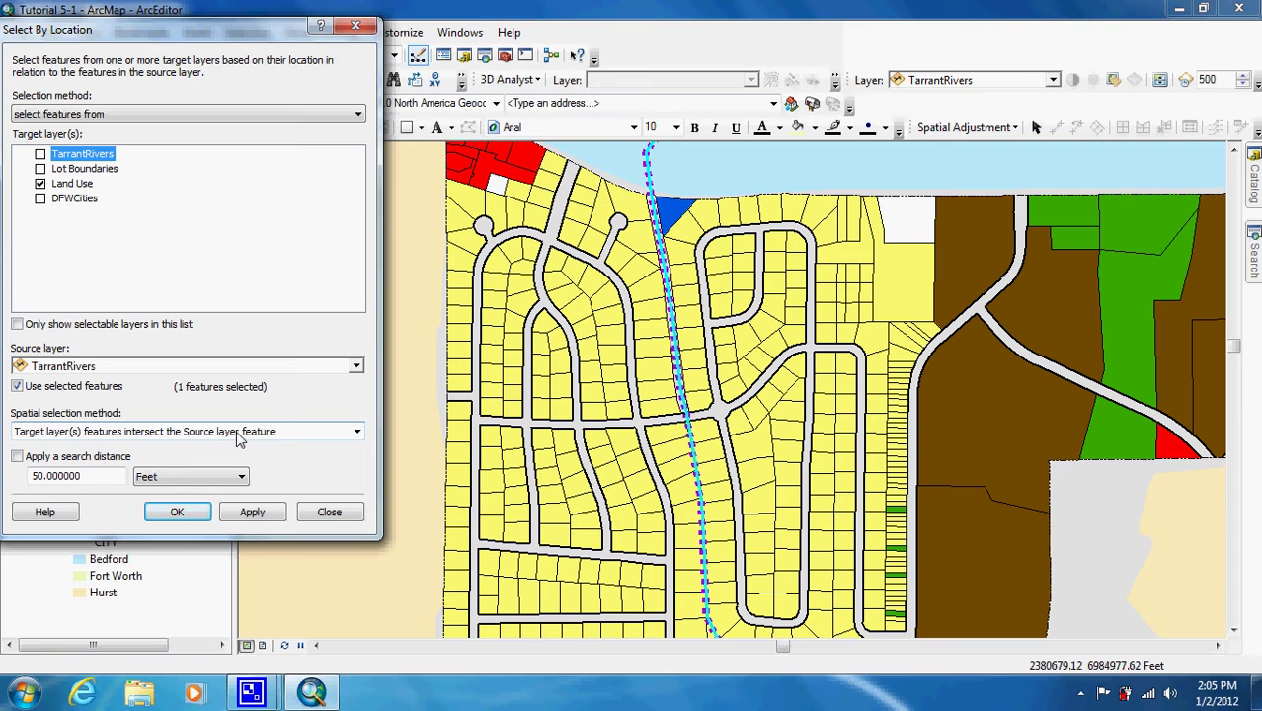
{"action": "left_click", "coordinate": [17, 457]}
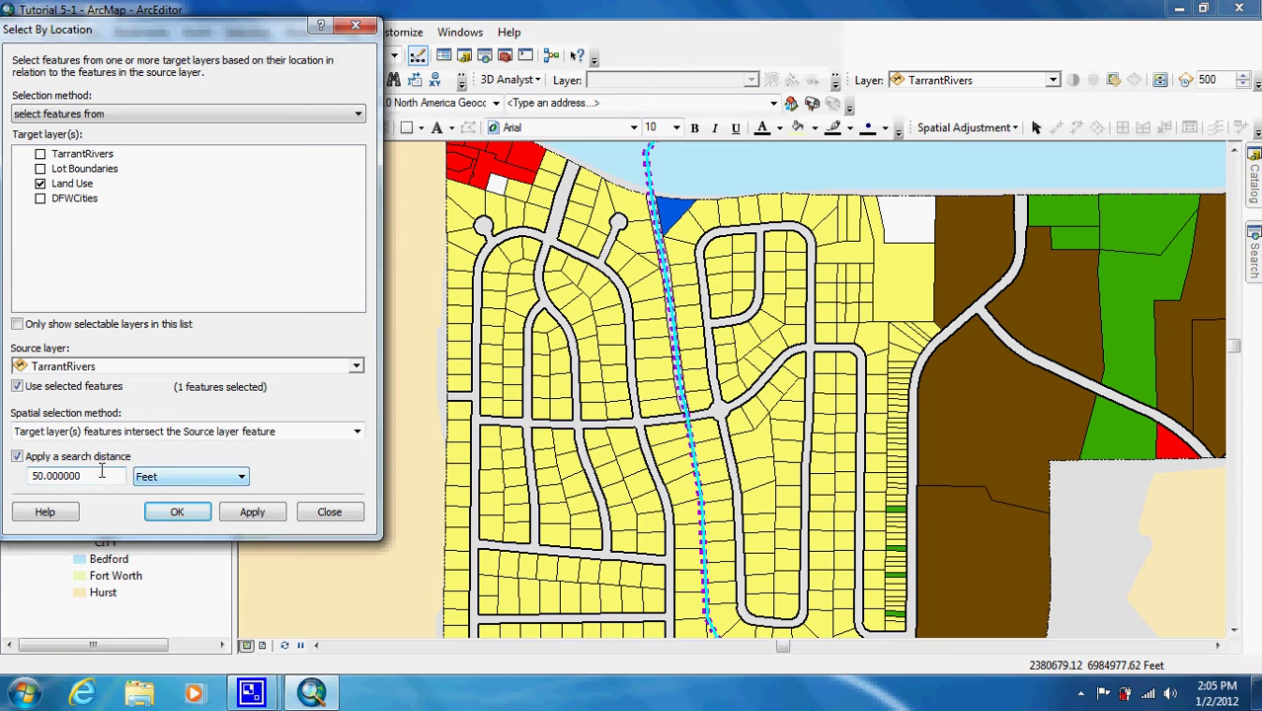
{"action": "left_click", "coordinate": [171, 512]}
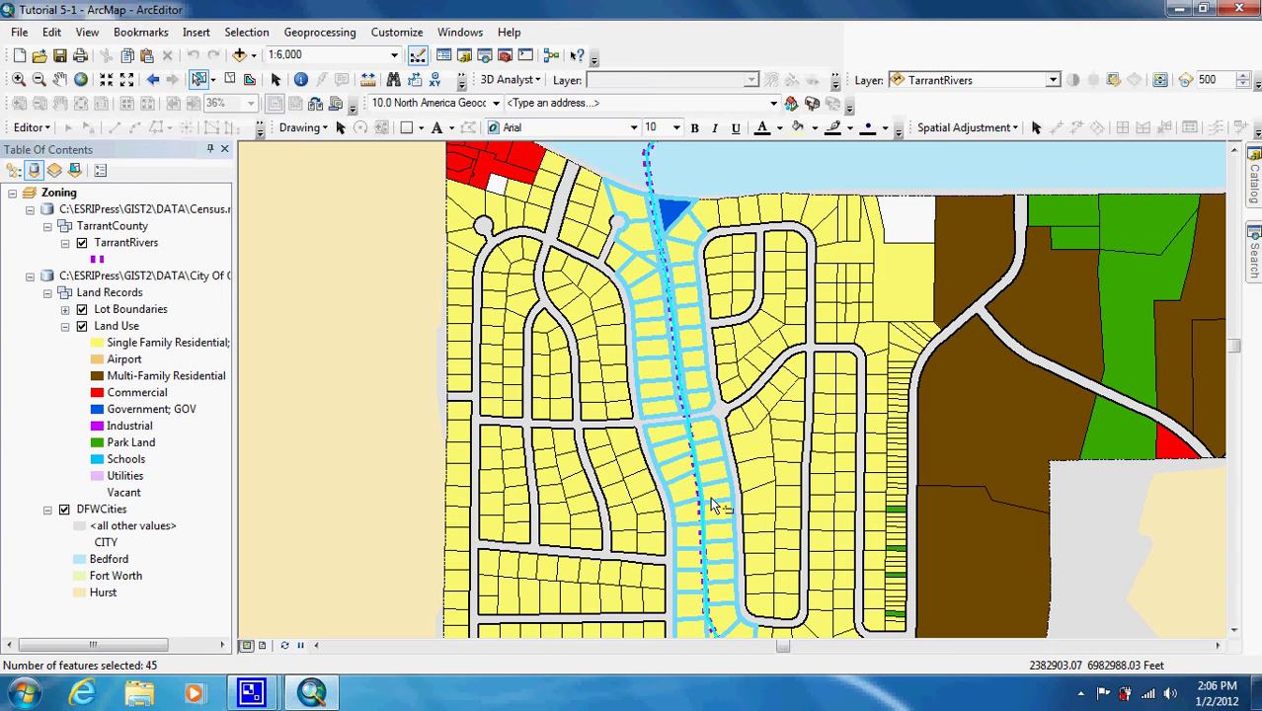
Change the outline color of the Land Use layer's selection symbol to orange-red.
{"action": "double_click", "coordinate": [123, 327]}
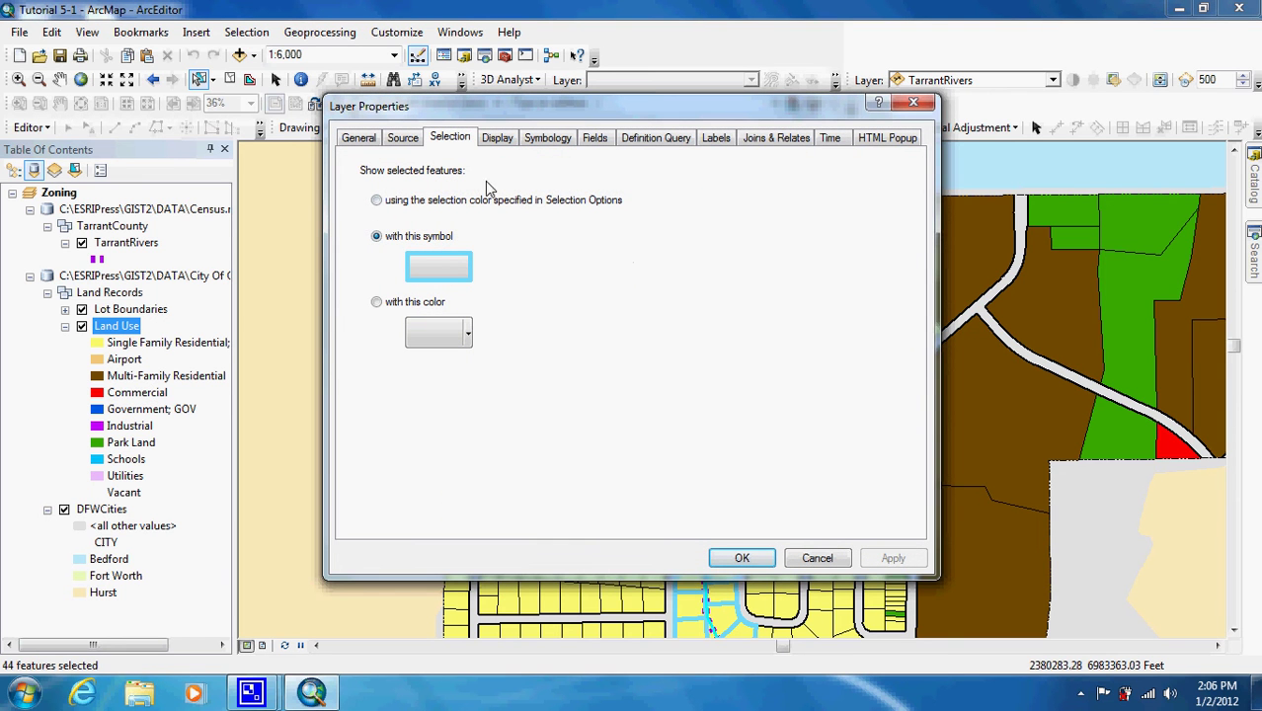
{"action": "left_click", "coordinate": [427, 273]}
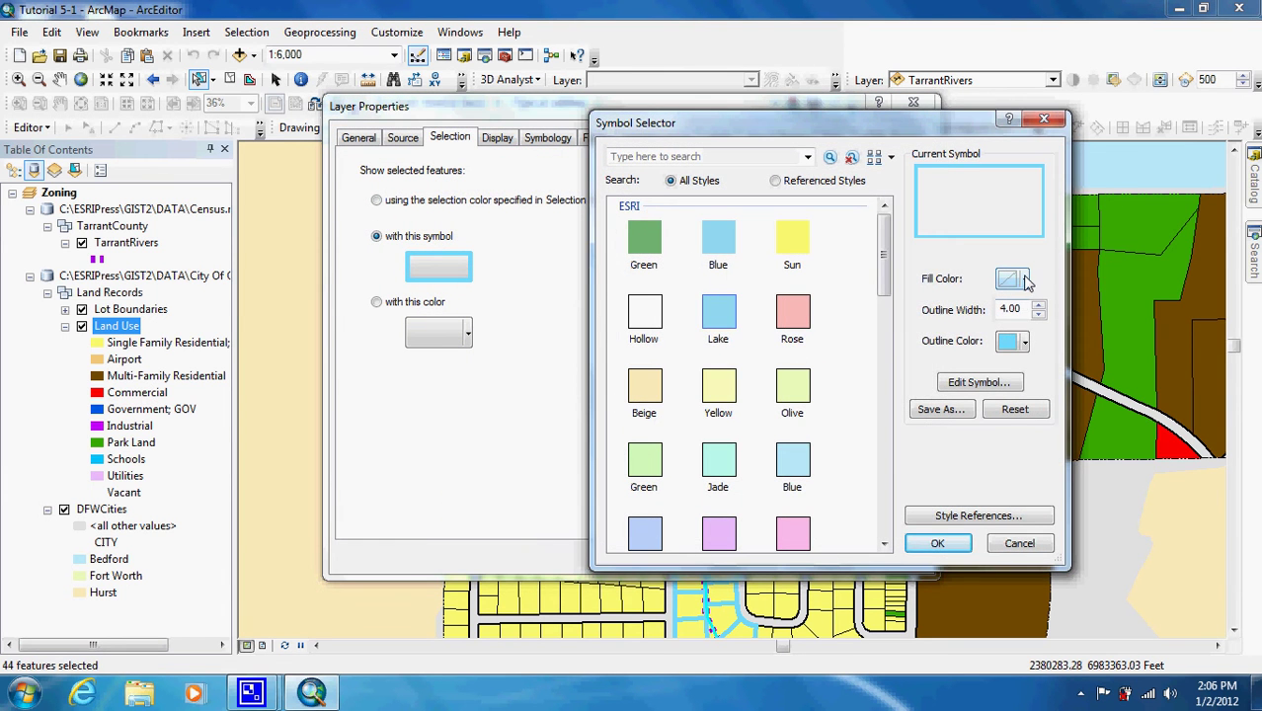
{"action": "left_click", "coordinate": [1016, 345]}
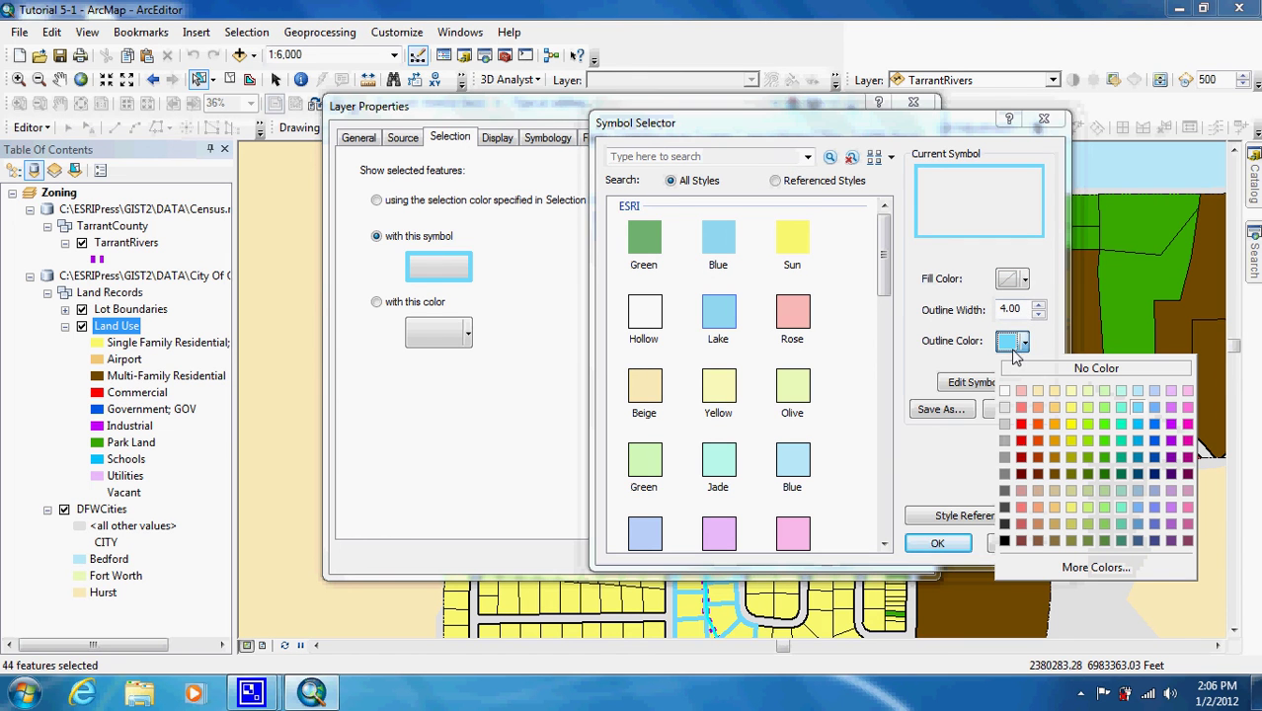
{"action": "left_click", "coordinate": [1038, 444]}
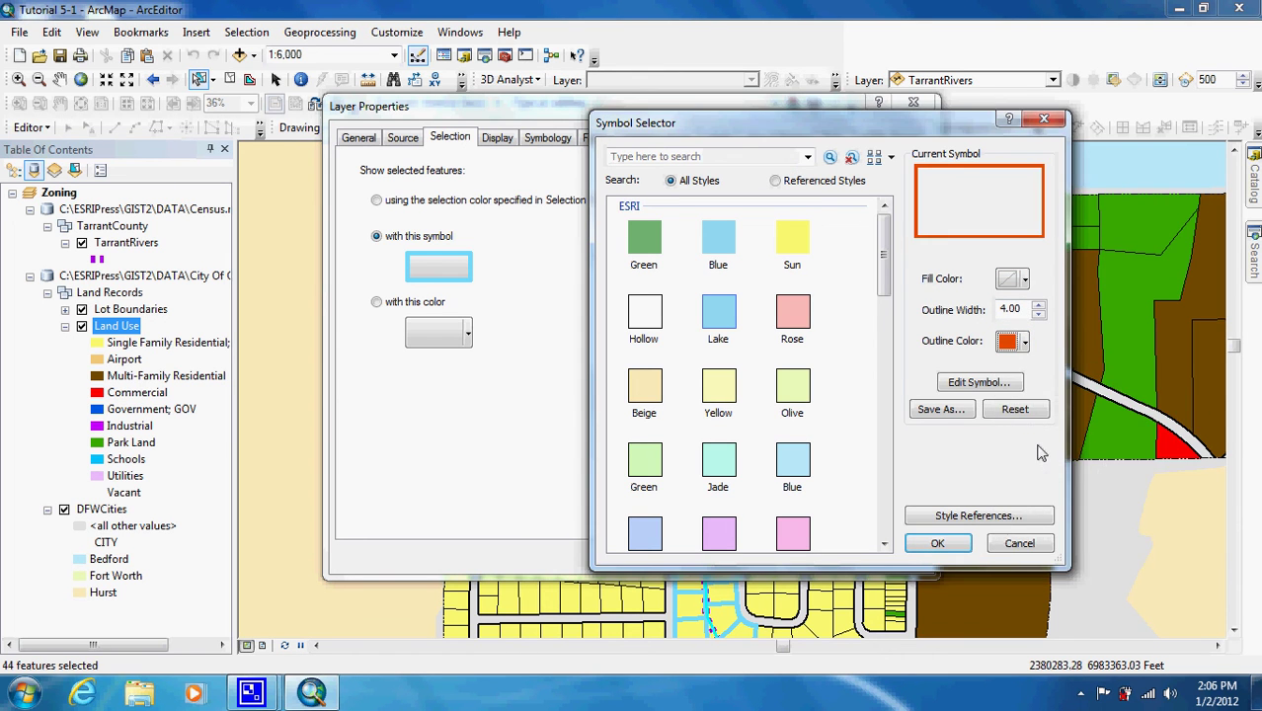
{"action": "left_click", "coordinate": [953, 549]}
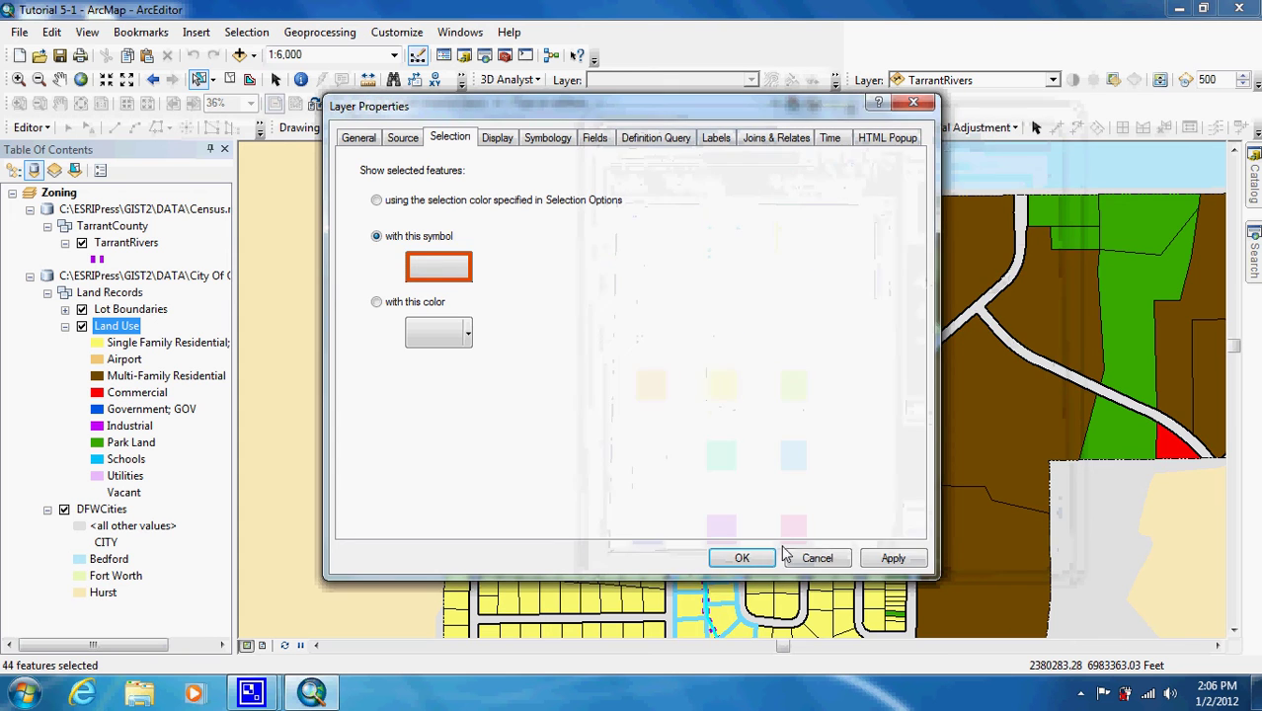
{"action": "left_click", "coordinate": [746, 555]}
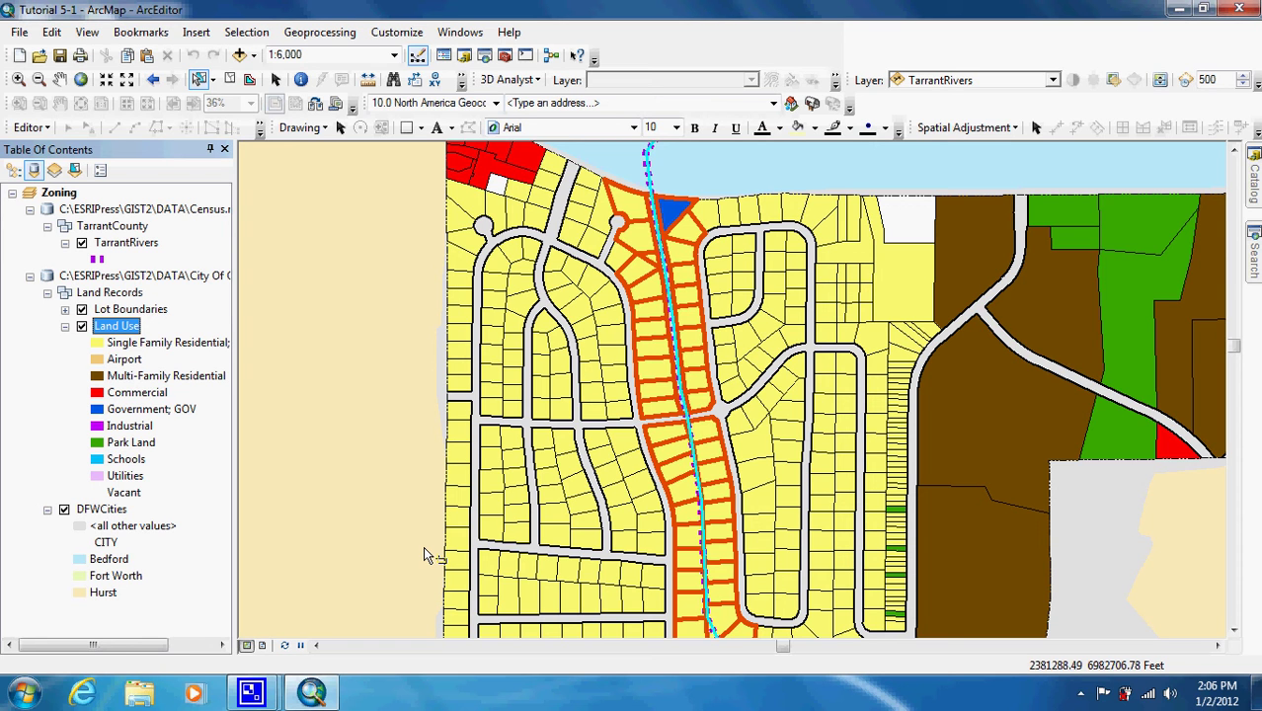
Open the Land Use attribute table, show only the selected records, and enlarge the table window to review their property addresses.
{"action": "right_click", "coordinate": [112, 327]}
{"action": "left_click", "coordinate": [135, 327]}
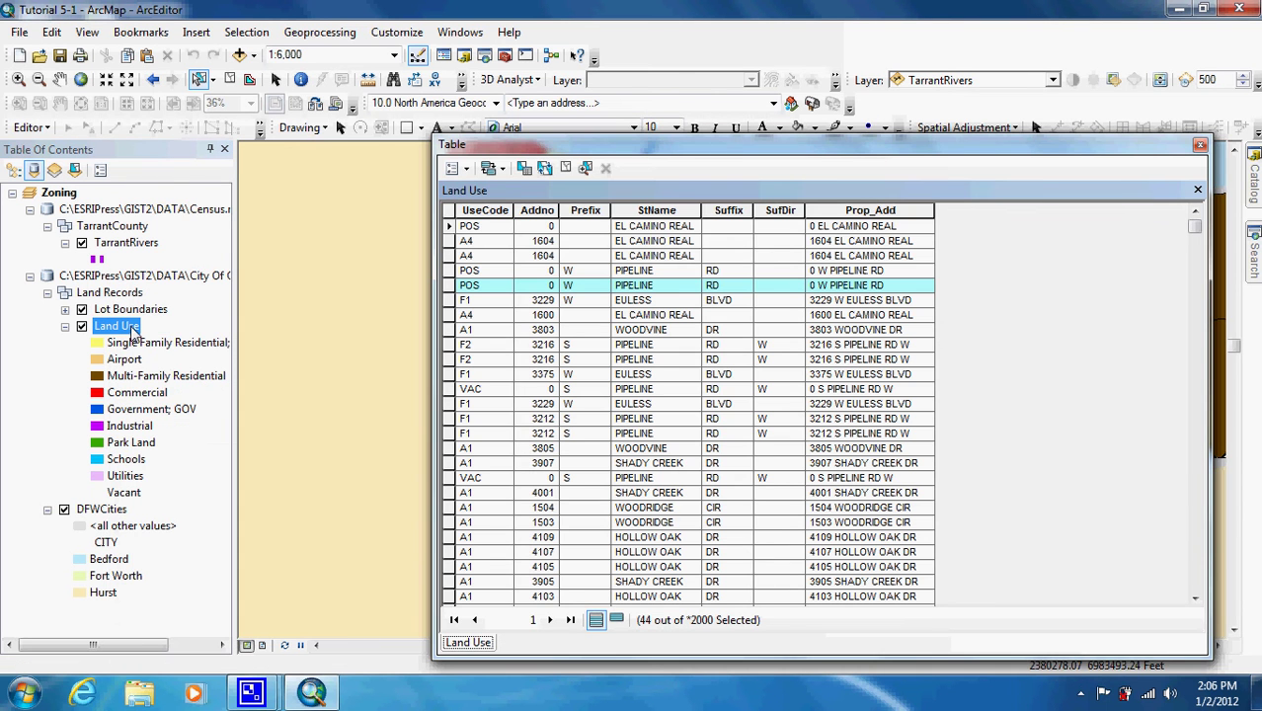
{"action": "left_click", "coordinate": [616, 620]}
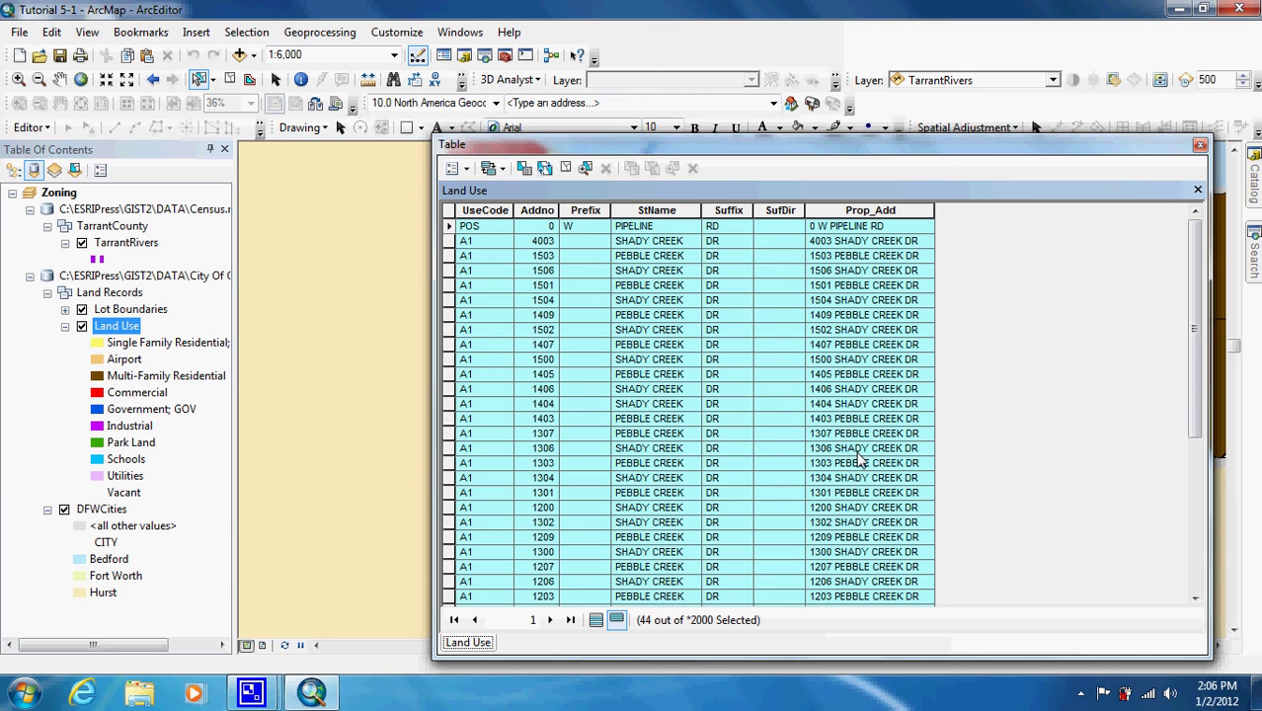
{"action": "left_click_drag", "start_coordinate": [919, 161], "coordinate": [733, 69]}
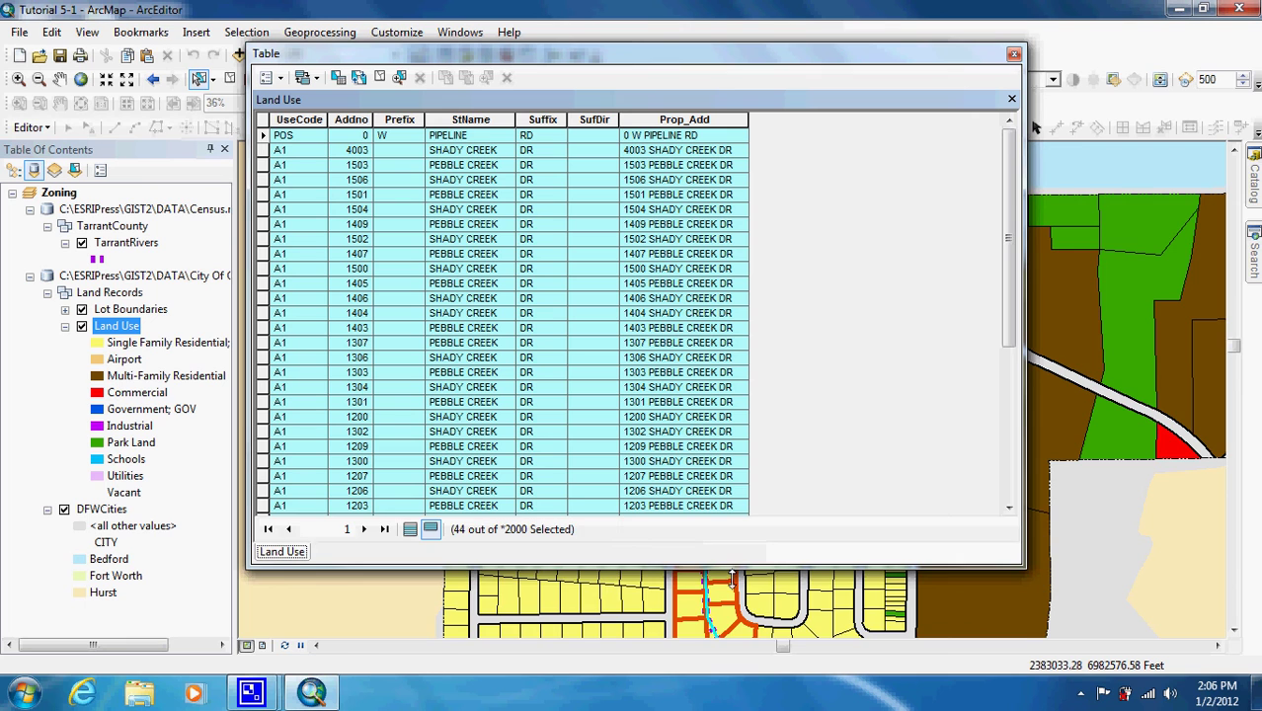
{"action": "left_click_drag", "start_coordinate": [732, 563], "coordinate": [732, 632]}
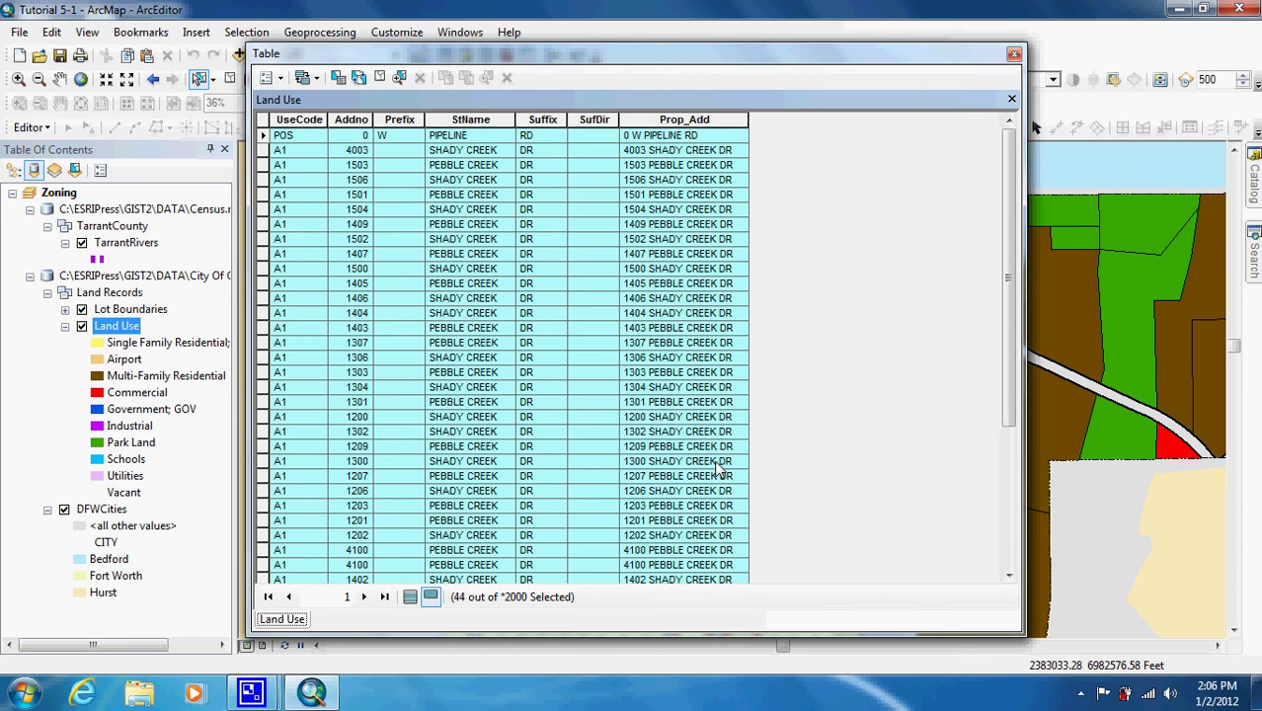
{"action": "left_click_drag", "start_coordinate": [1011, 308], "coordinate": [1019, 474]}
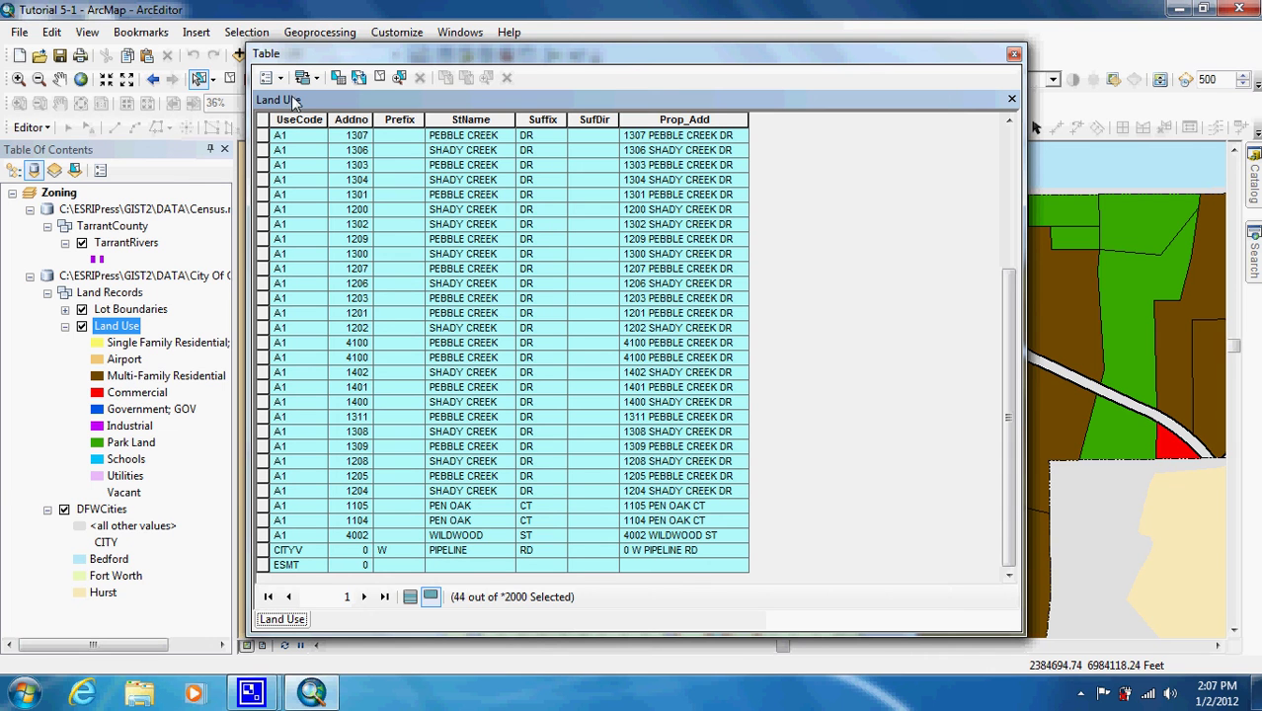
{"action": "left_click", "coordinate": [269, 77]}
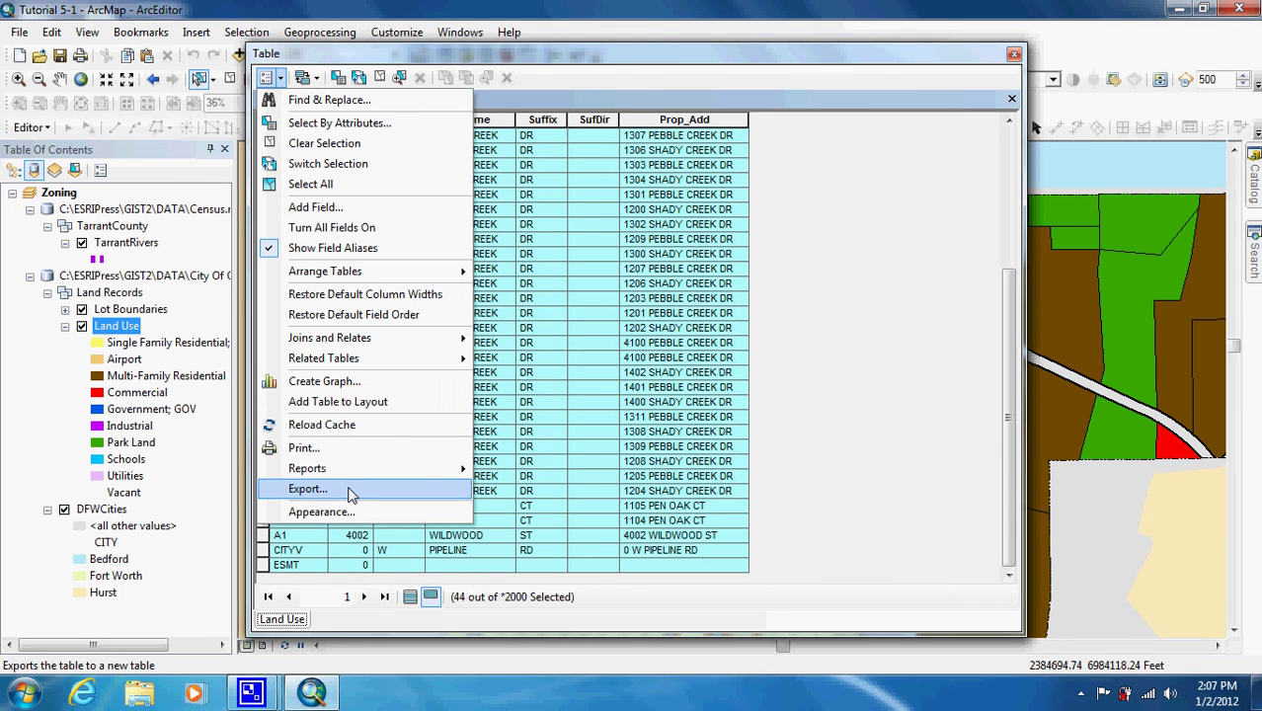
{"action": "left_click", "coordinate": [308, 488]}
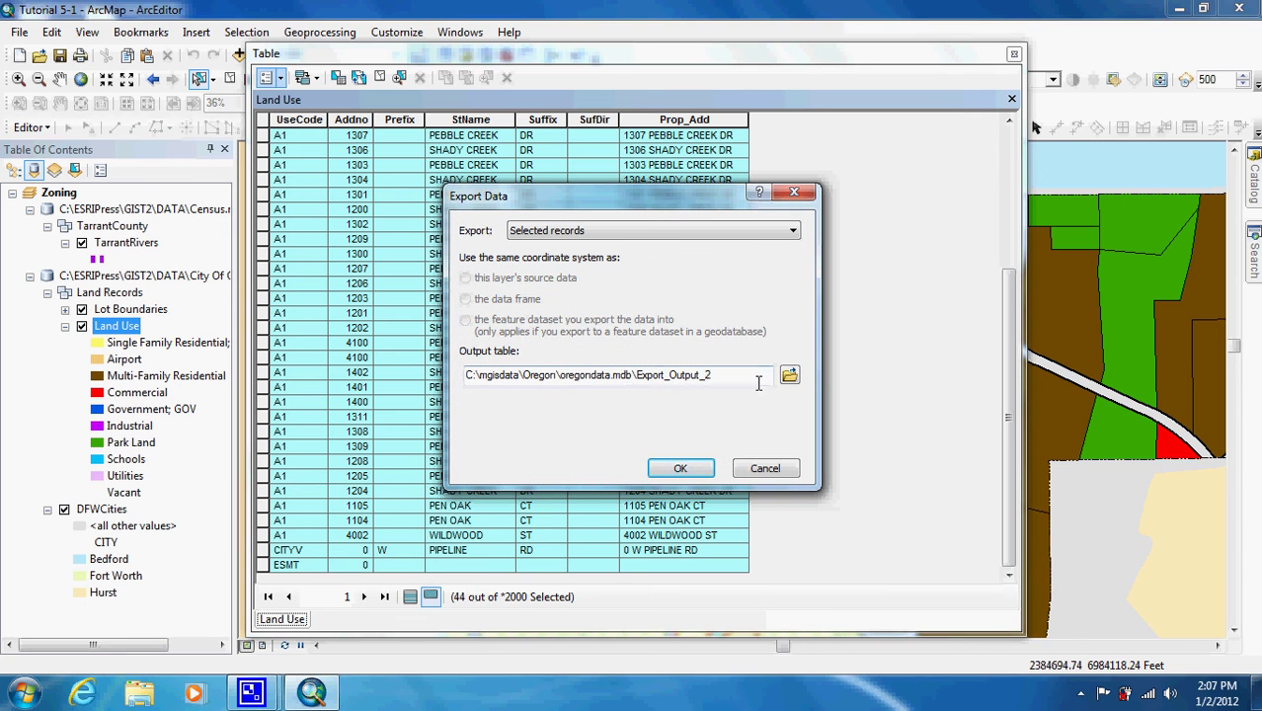
{"action": "left_click", "coordinate": [788, 374]}
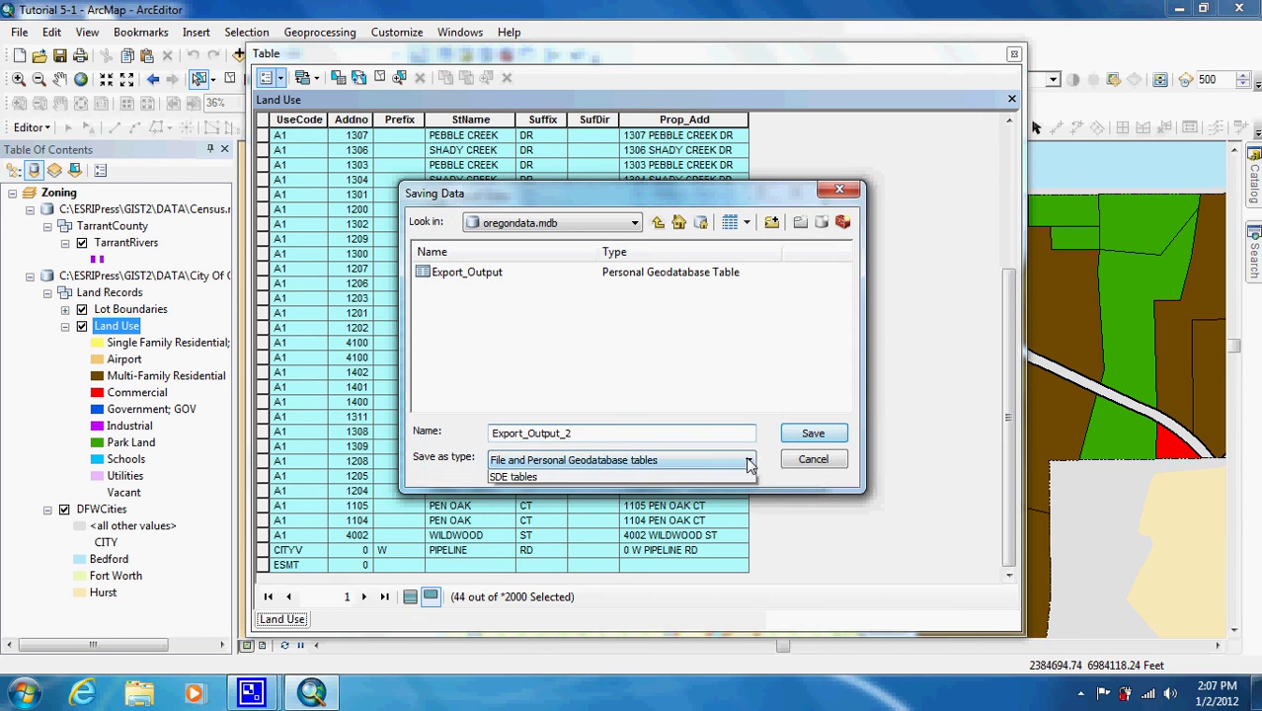
{"action": "left_click", "coordinate": [748, 462]}
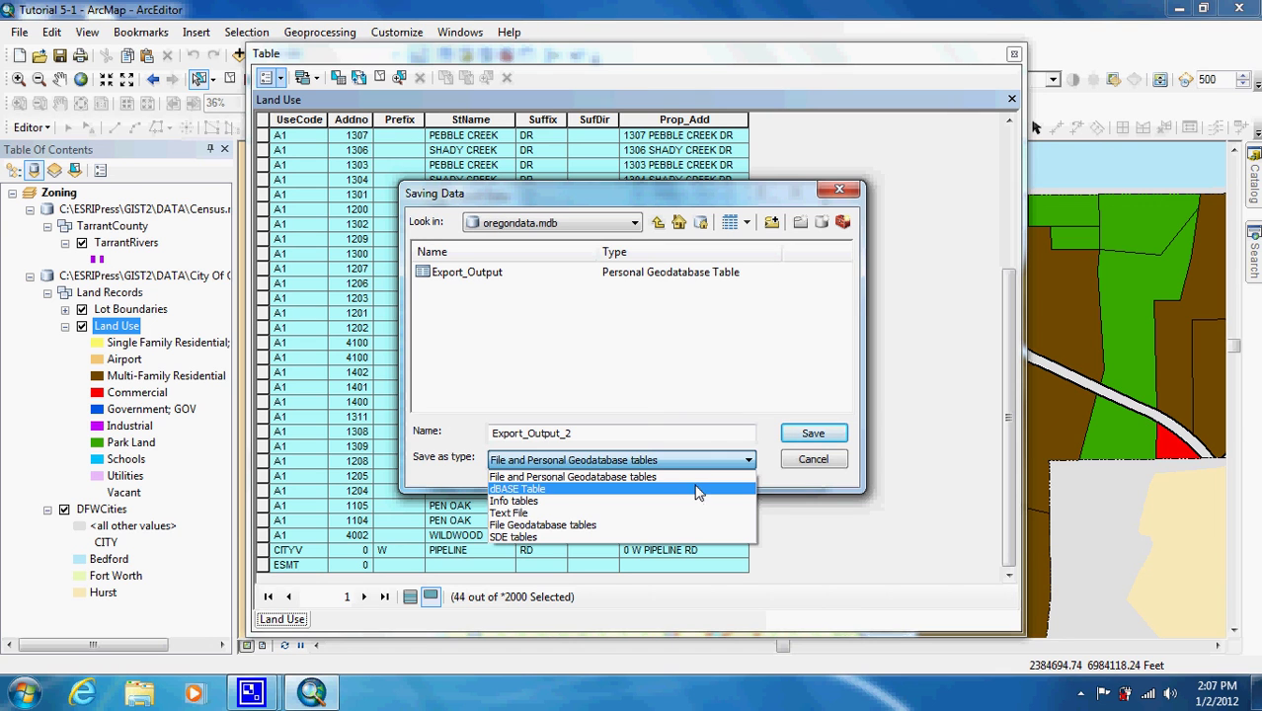
{"action": "left_click", "coordinate": [697, 490]}
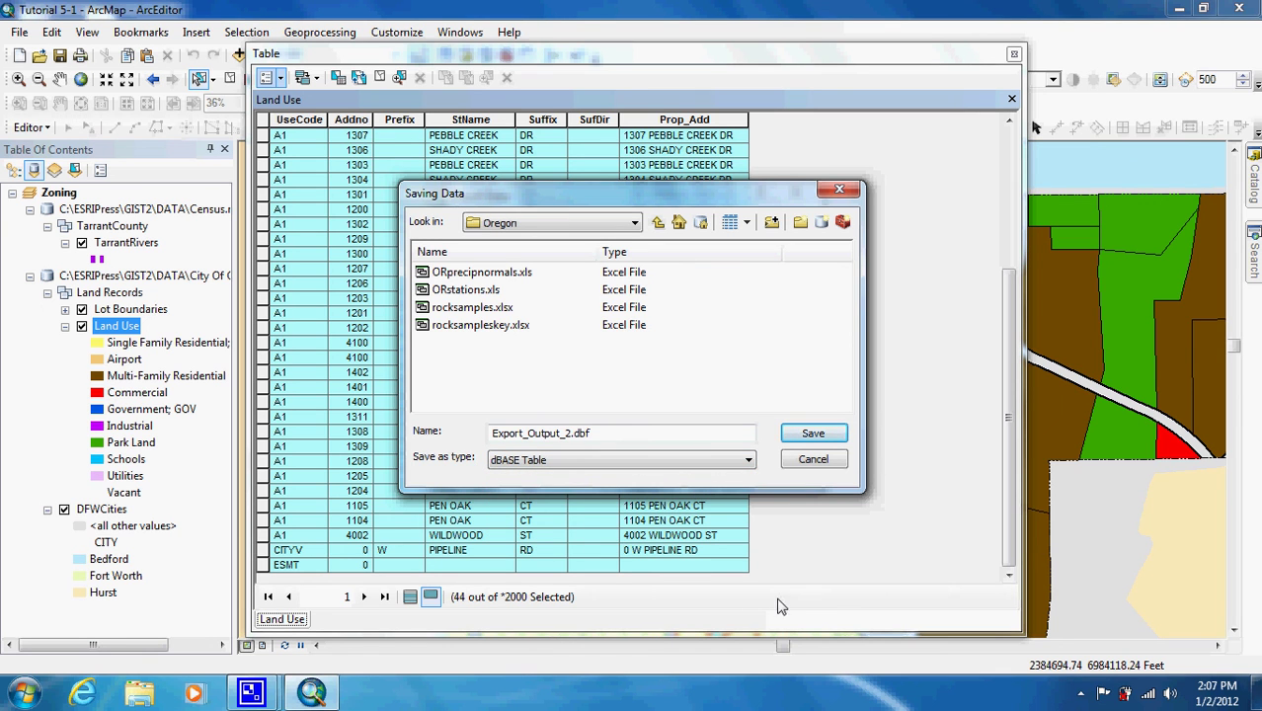
{"action": "left_click", "coordinate": [815, 460]}
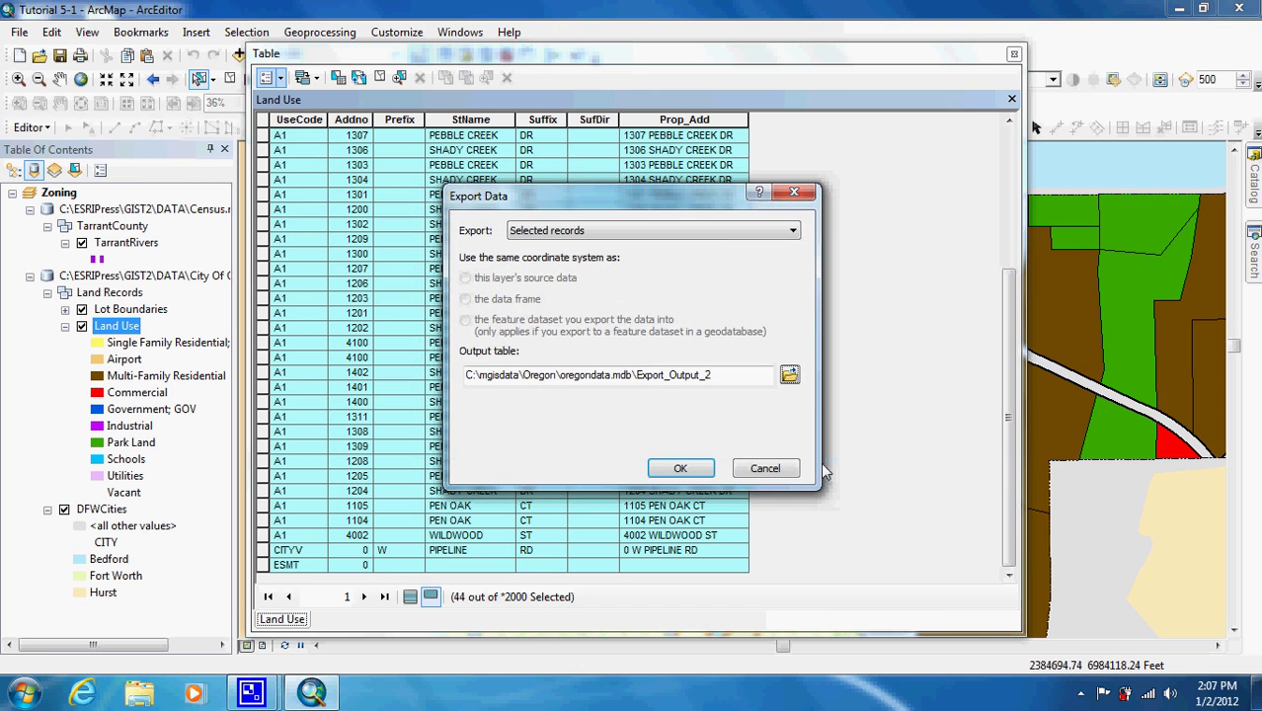
{"action": "left_click", "coordinate": [745, 470]}
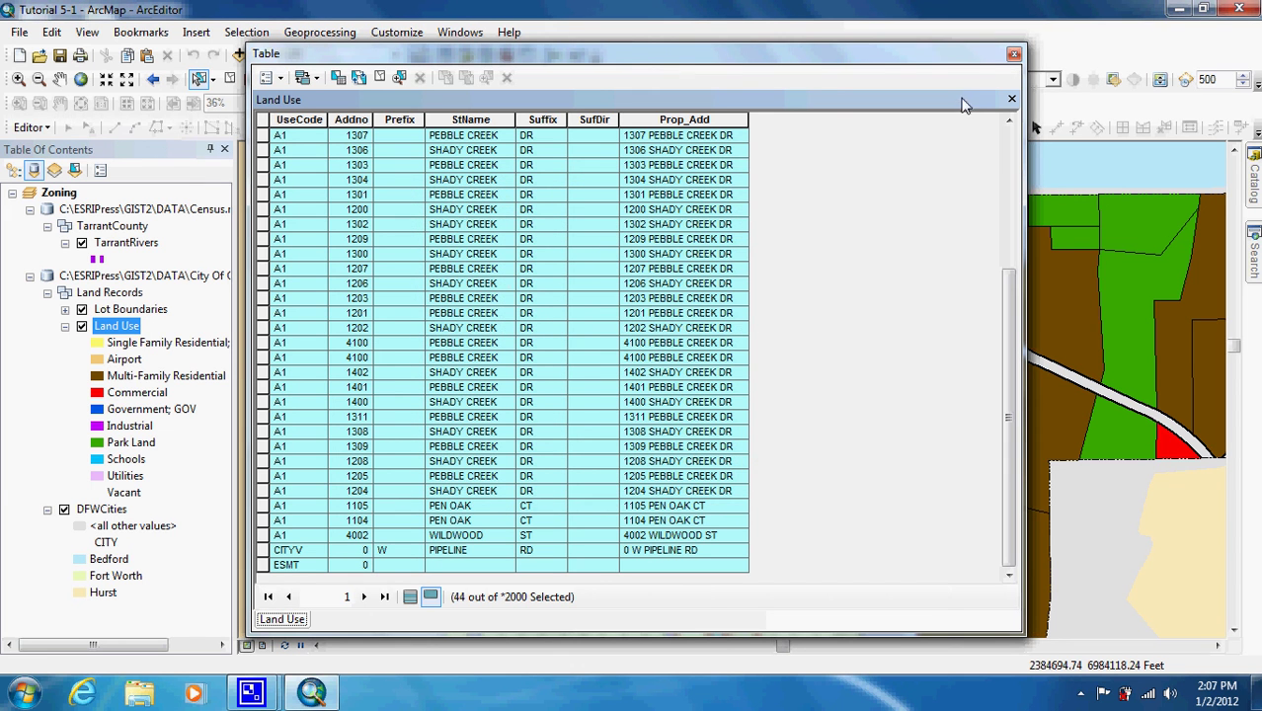
Close the Land Use attribute table and clear all selected features on the map.
{"action": "left_click", "coordinate": [1014, 55]}
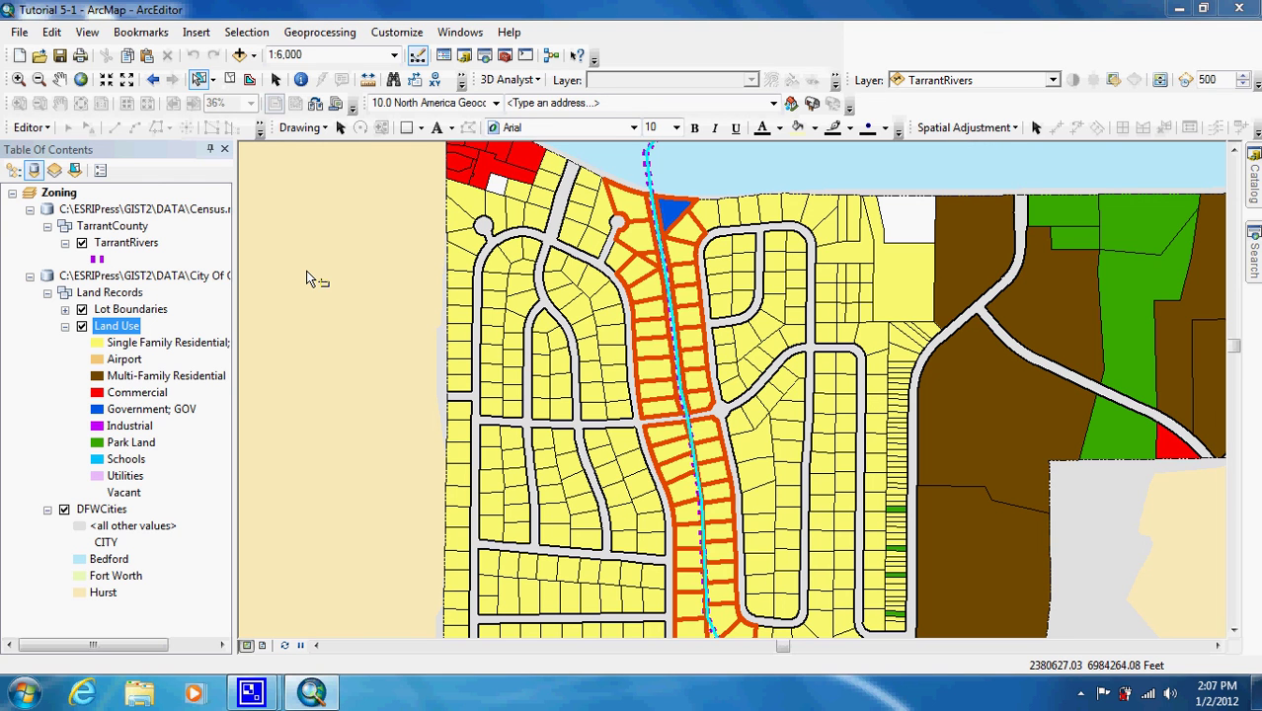
{"action": "left_click", "coordinate": [231, 79]}
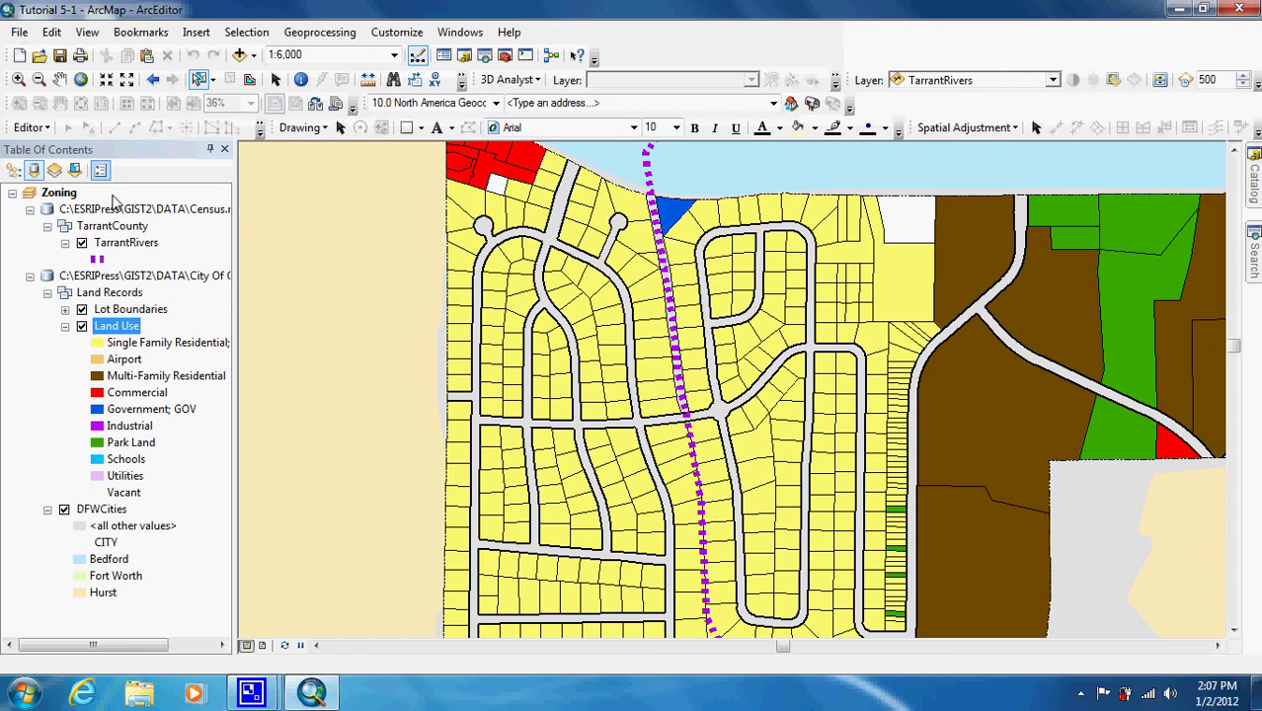
{"action": "mouse_move", "coordinate": [251, 691]}
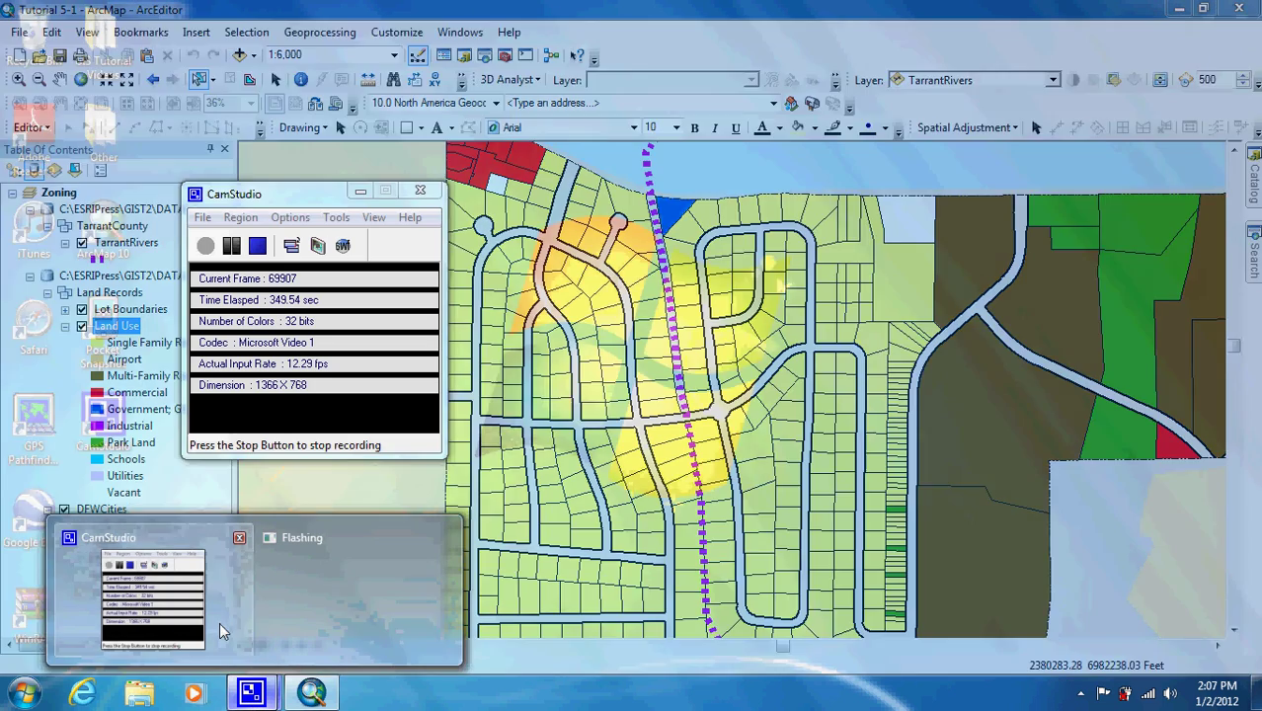